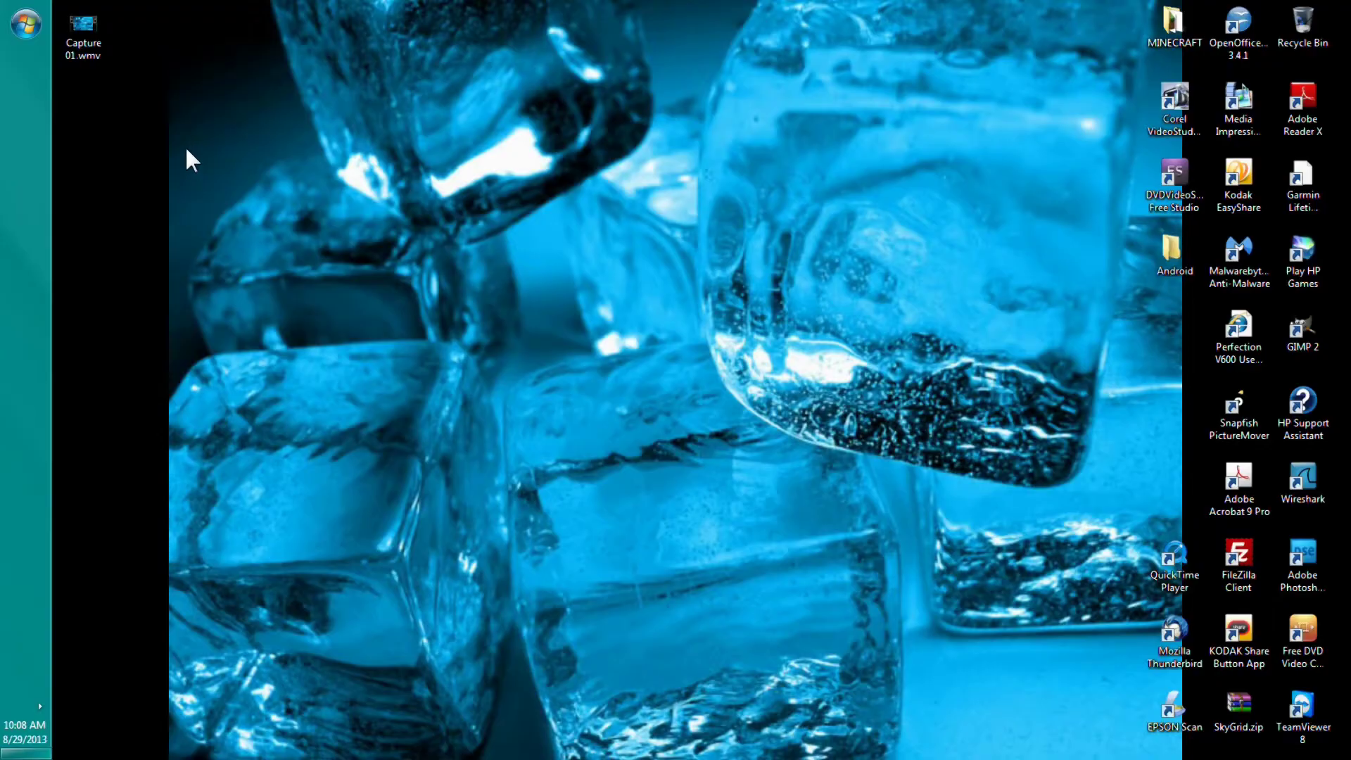
In Internet Explorer, search Google for 'edmodo' and go to the Edmodo website suggestion
{"action": "left_click_drag", "start_coordinate": [186, 149], "coordinate": [396, 367]}
{"action": "left_click_drag", "start_coordinate": [268, 243], "coordinate": [1031, 681]}
{"action": "left_click_drag", "start_coordinate": [1011, 611], "coordinate": [225, 107]}
{"action": "left_click", "coordinate": [26, 69]}
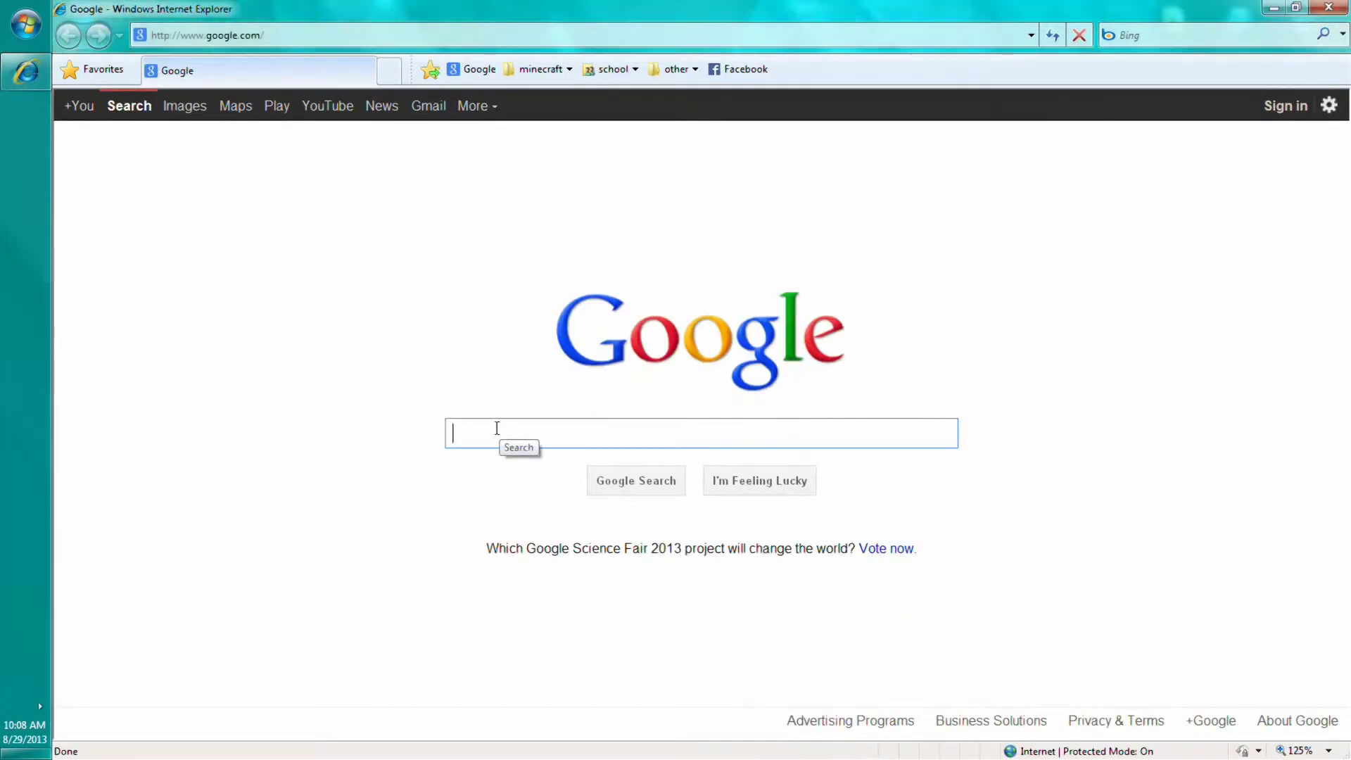
{"action": "type", "text": "edmodo"}
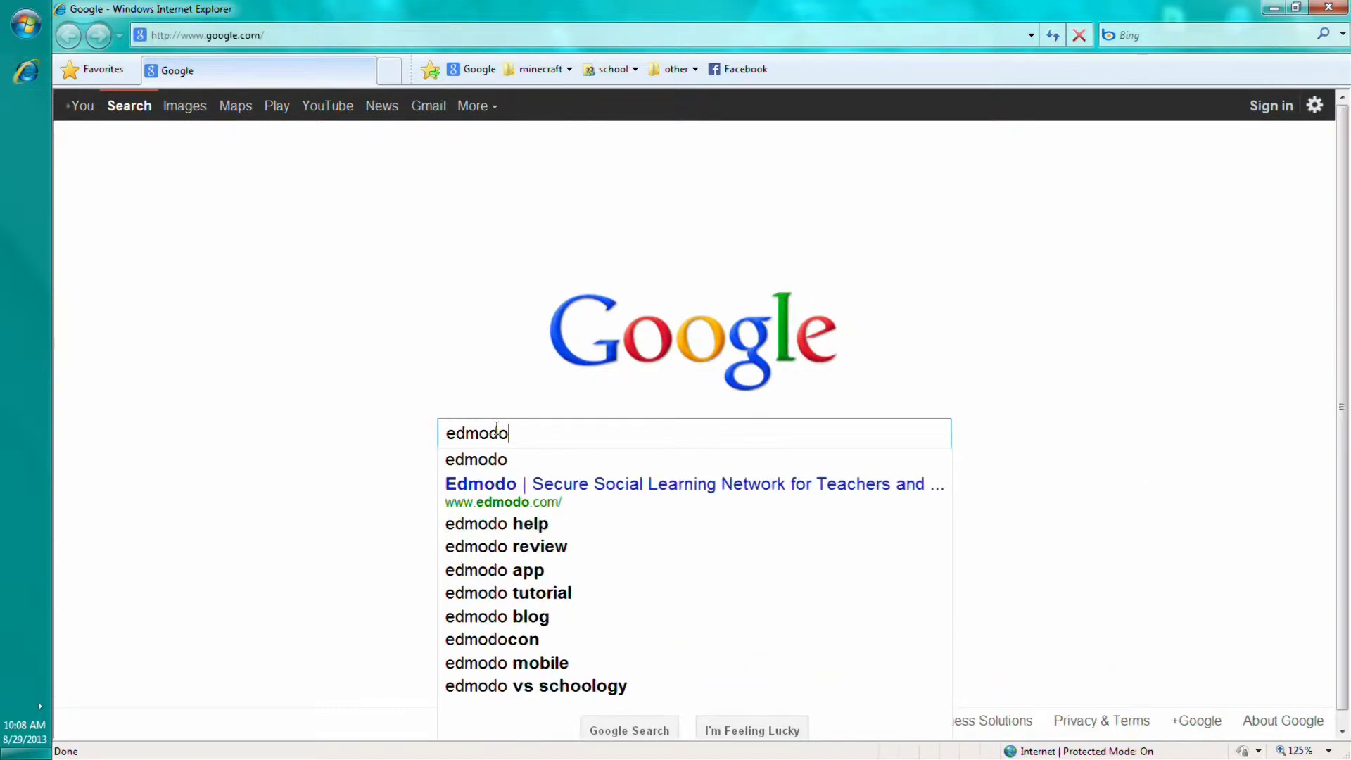
{"action": "key", "text": "Down"}
{"action": "key", "text": "Down"}
{"action": "key", "text": "Return"}
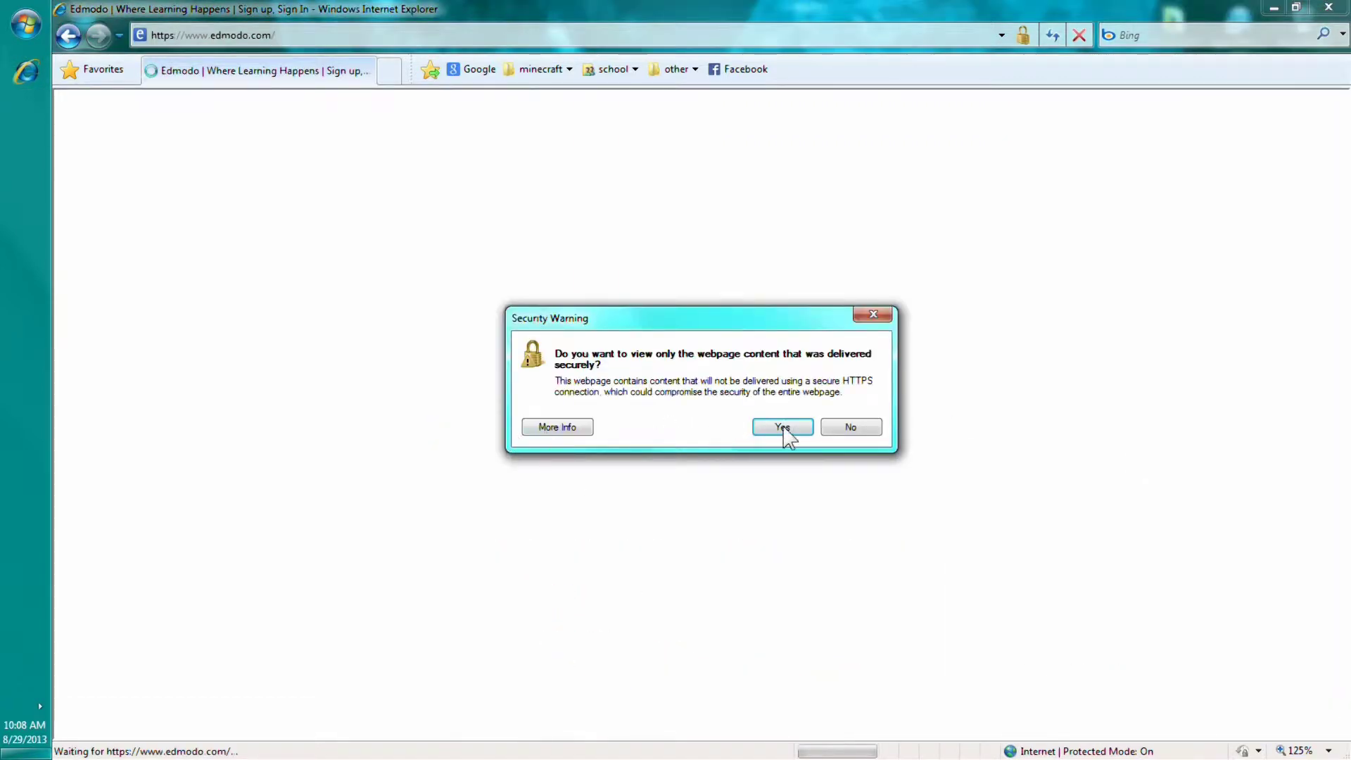
Accept the security warning and log in to Edmodo with the account e-mail and password
{"action": "left_click", "coordinate": [845, 430]}
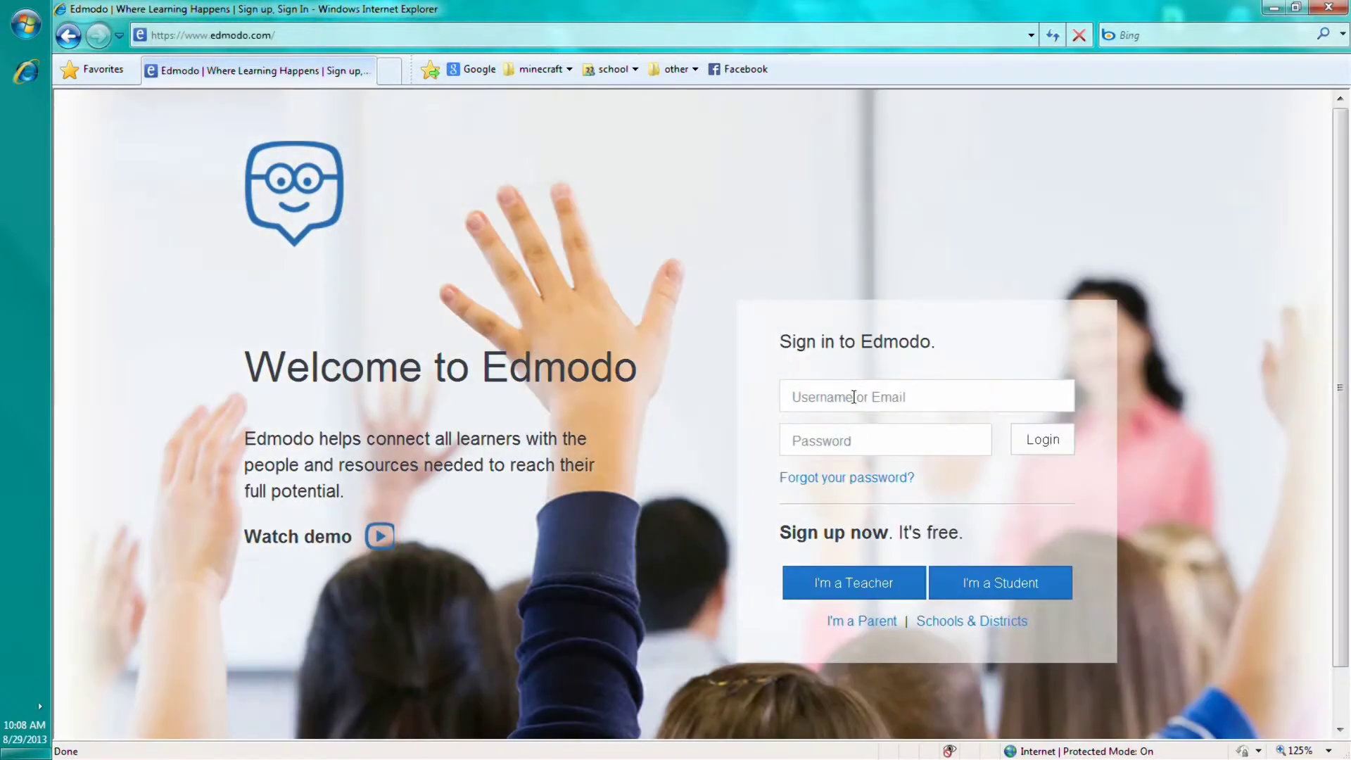
{"action": "left_click", "coordinate": [853, 397]}
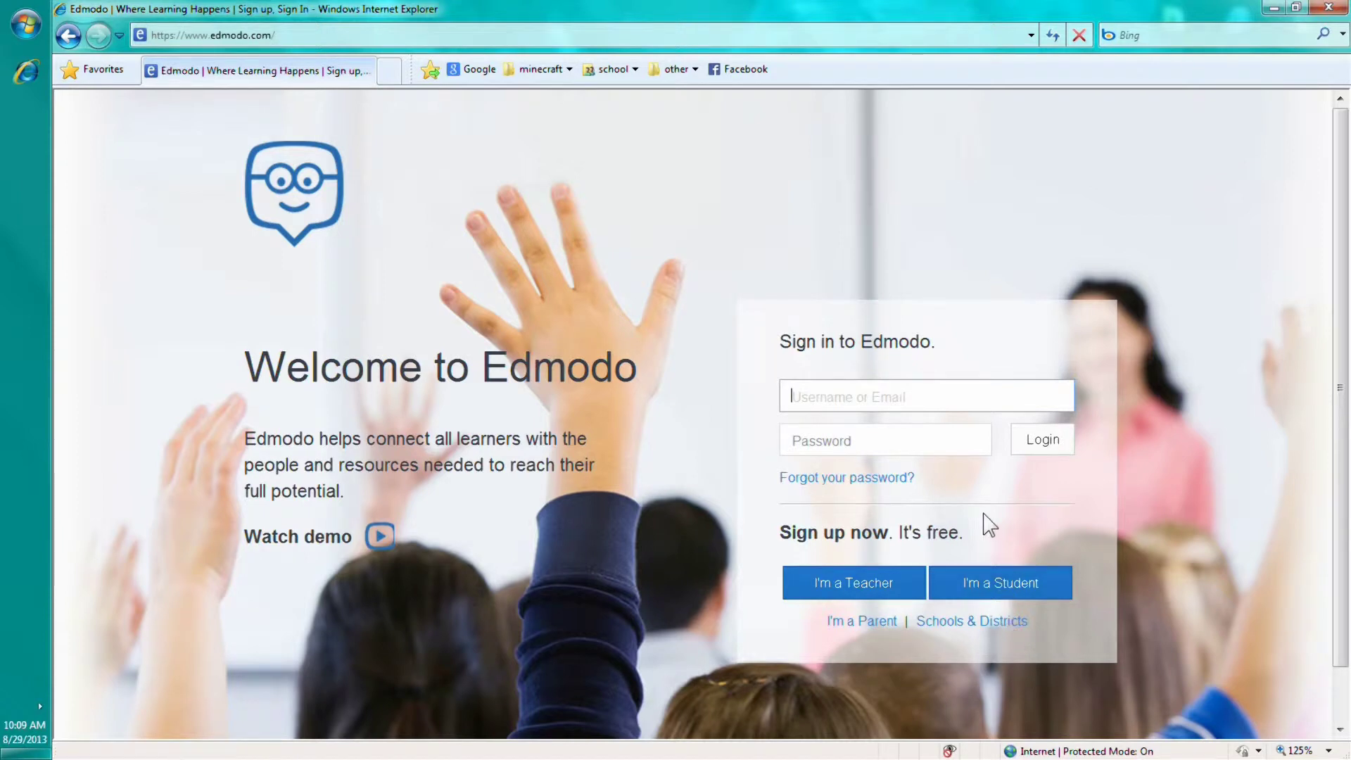
{"action": "left_click", "coordinate": [858, 399]}
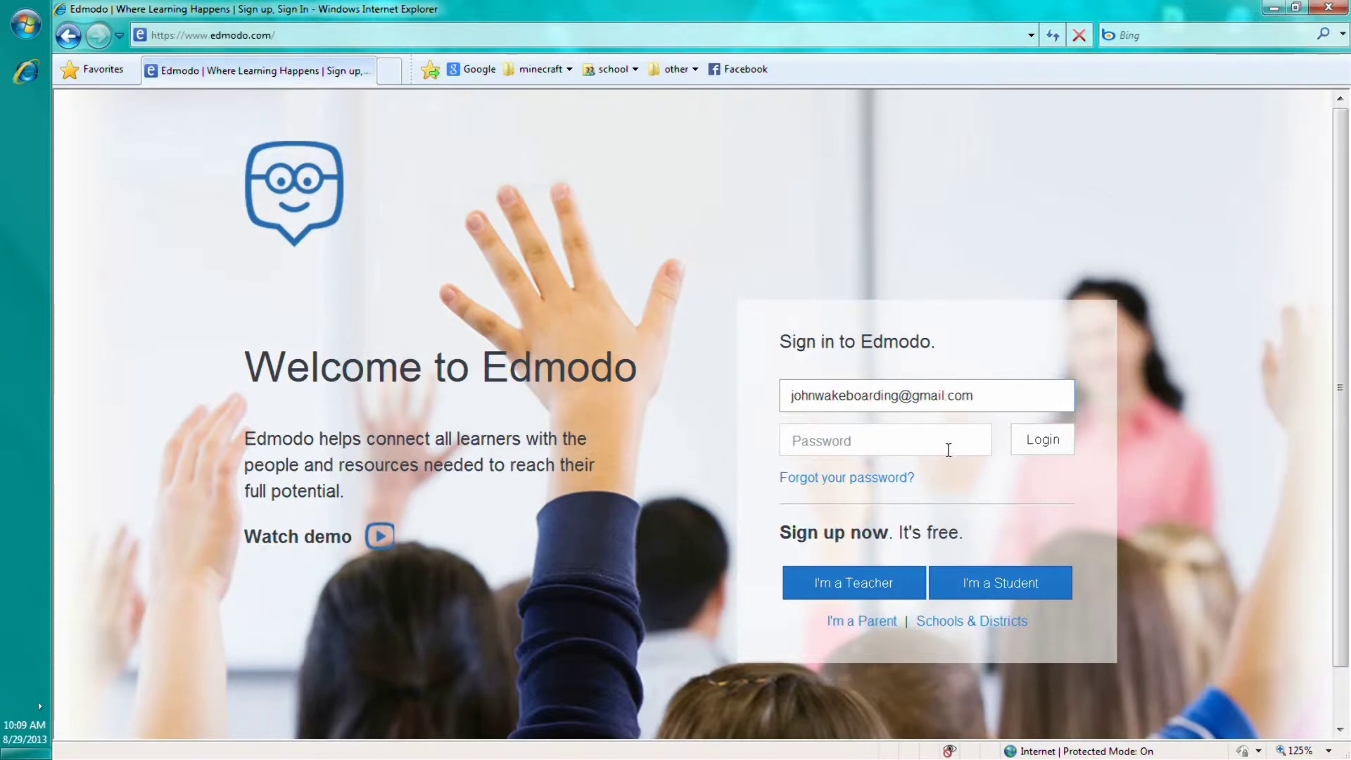
{"action": "left_click", "coordinate": [949, 450]}
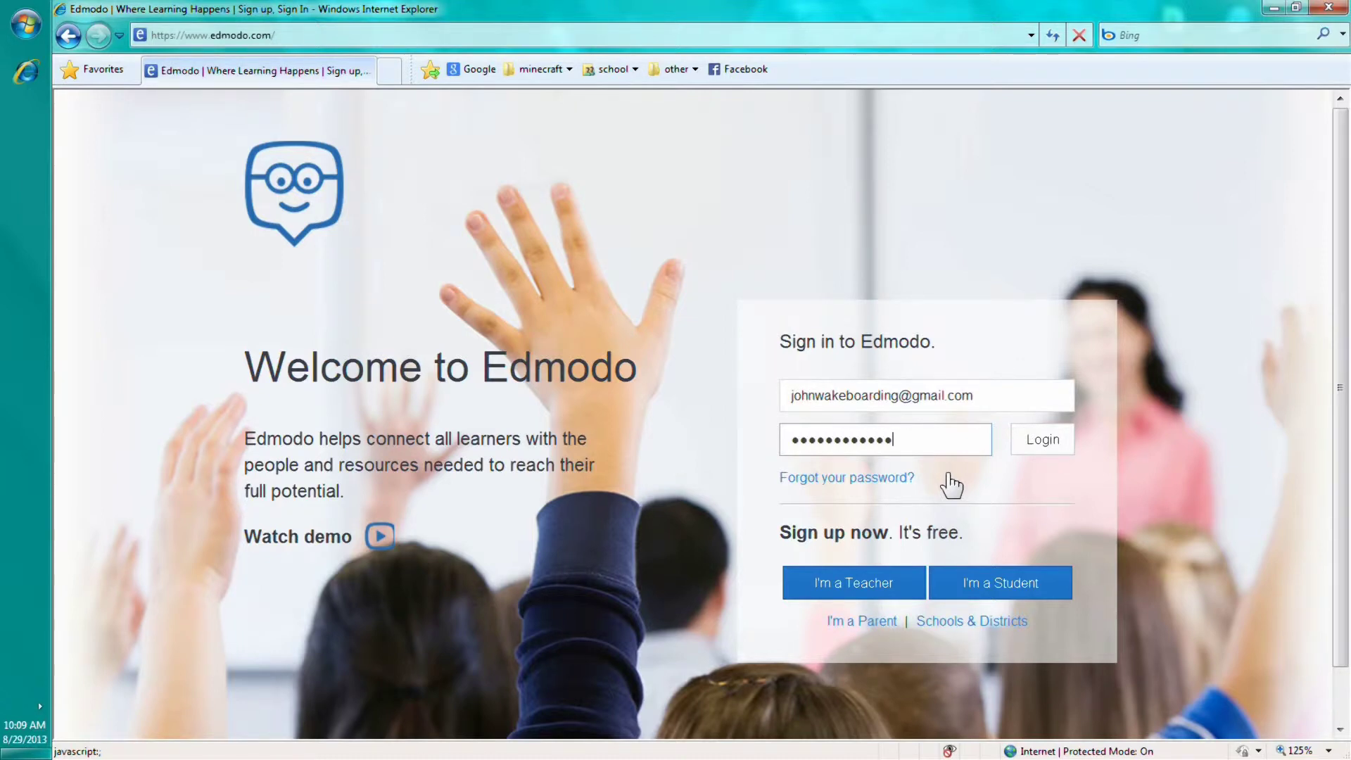
{"action": "left_click", "coordinate": [1028, 439]}
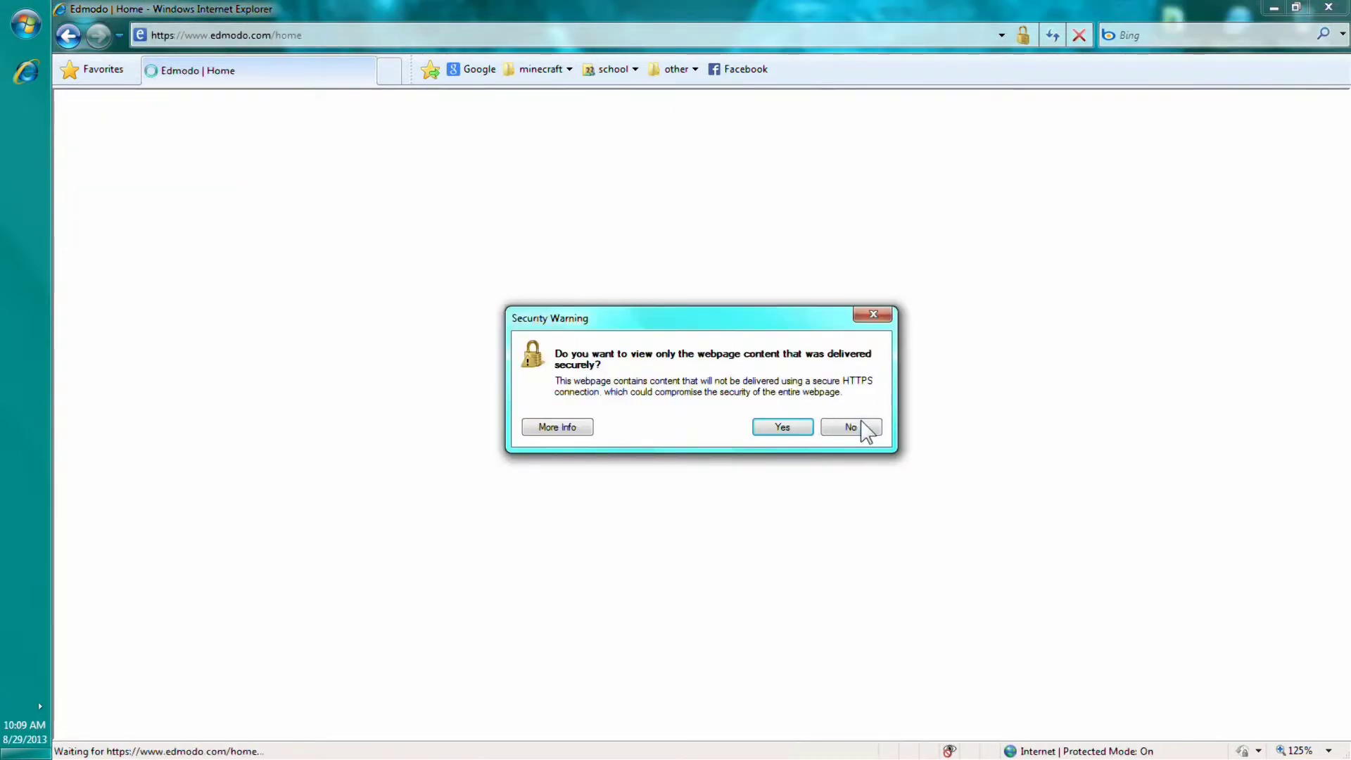
Dismiss the security warning, then open the E2H Summer Homework Info 13-14 group and browse its posts
{"action": "left_click", "coordinate": [861, 424]}
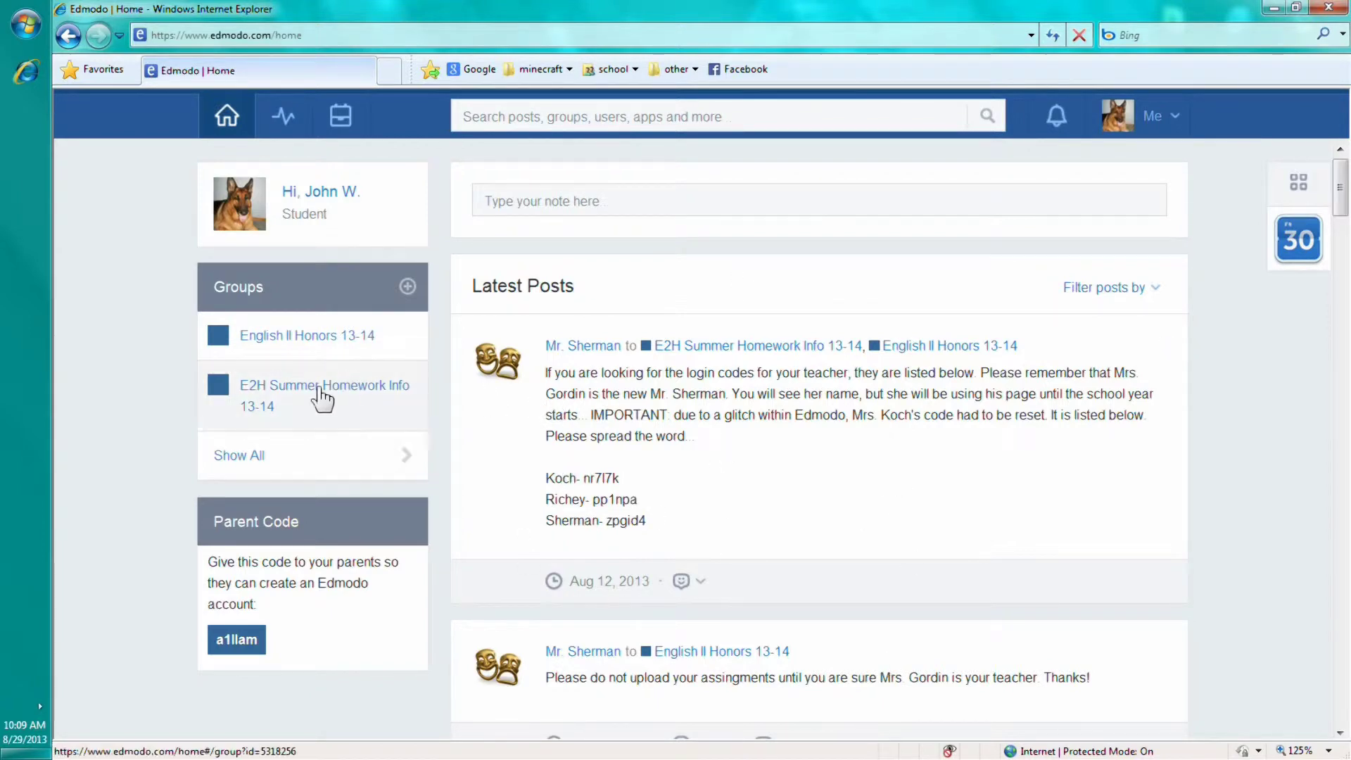
{"action": "left_click", "coordinate": [275, 396]}
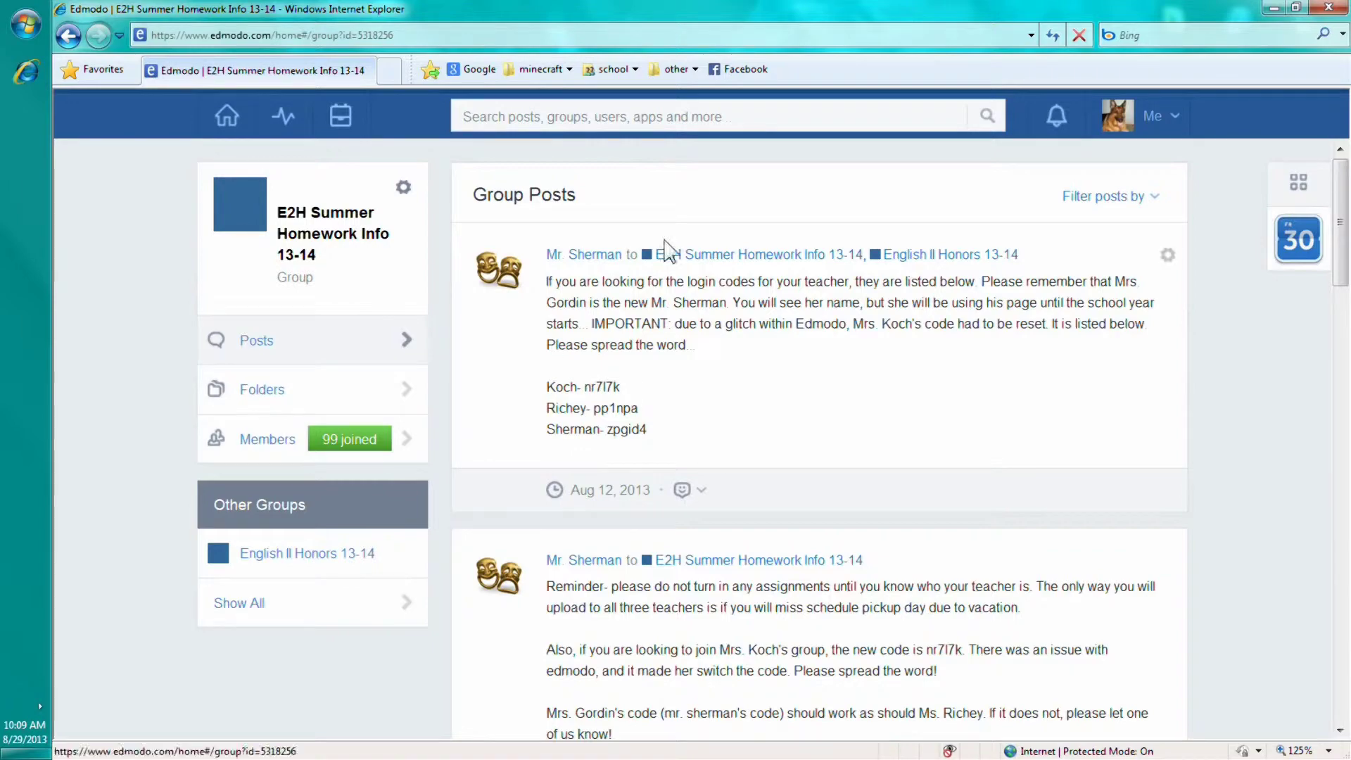
{"action": "scroll", "coordinate": [640, 507], "scroll_direction": "down", "scroll_amount": 8}
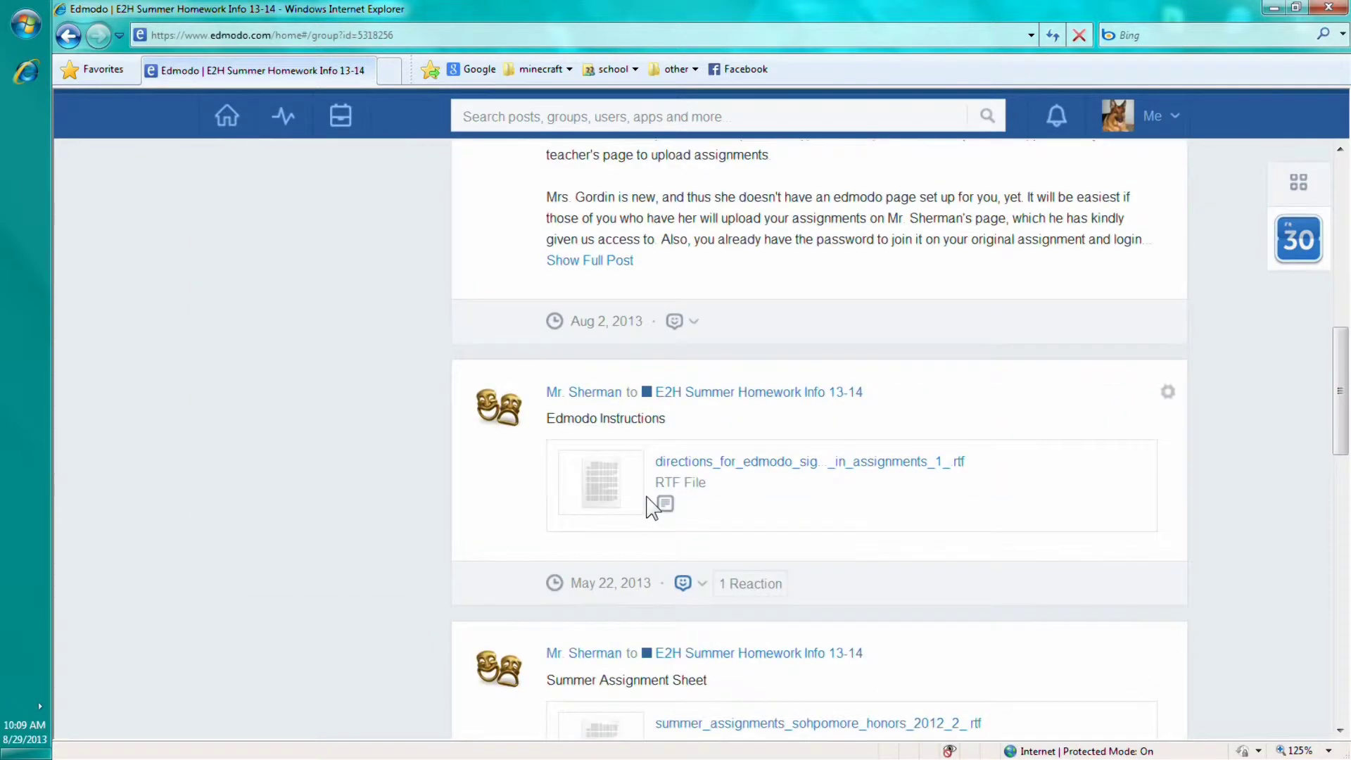
{"action": "scroll", "coordinate": [647, 505], "scroll_direction": "down", "scroll_amount": 5}
{"action": "scroll", "coordinate": [649, 505], "scroll_direction": "up", "scroll_amount": 10}
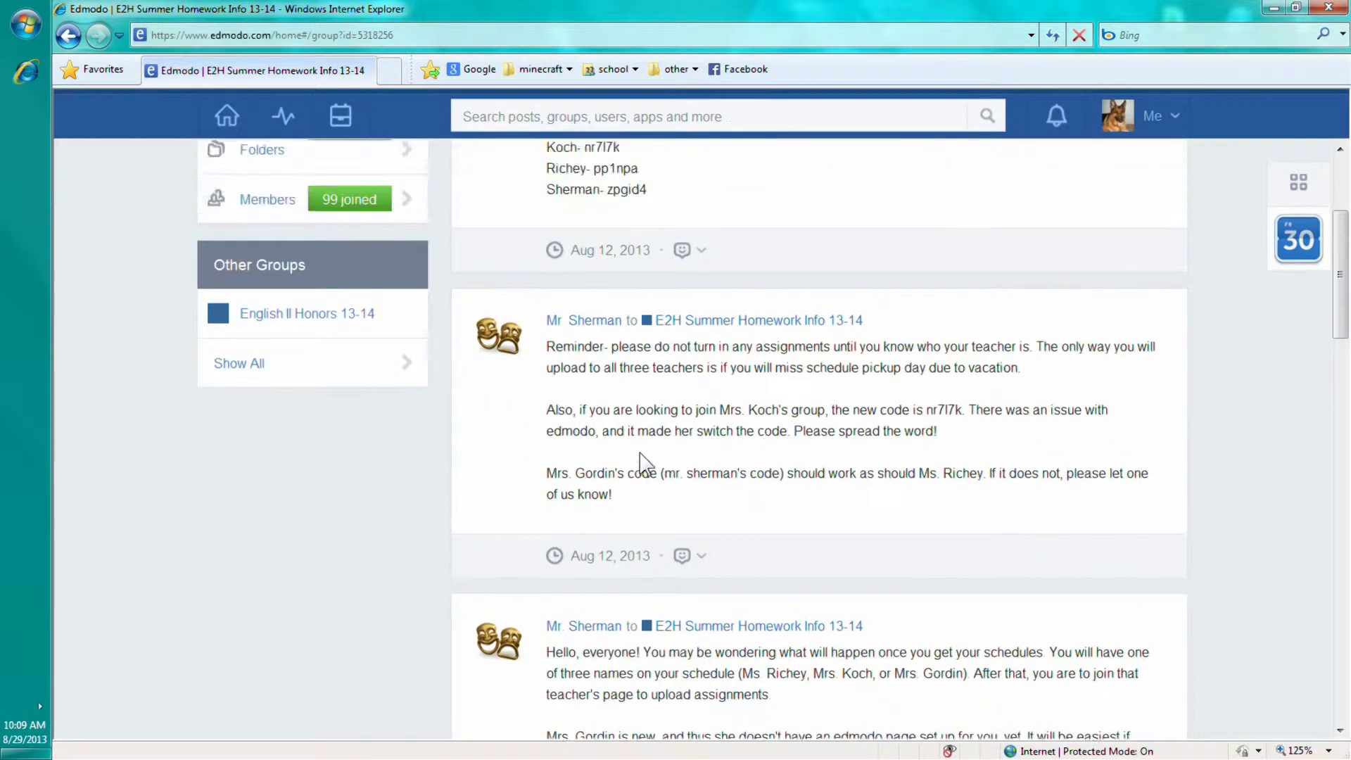
{"action": "scroll", "coordinate": [644, 492], "scroll_direction": "up", "scroll_amount": 1}
{"action": "scroll", "coordinate": [635, 537], "scroll_direction": "up", "scroll_amount": 3}
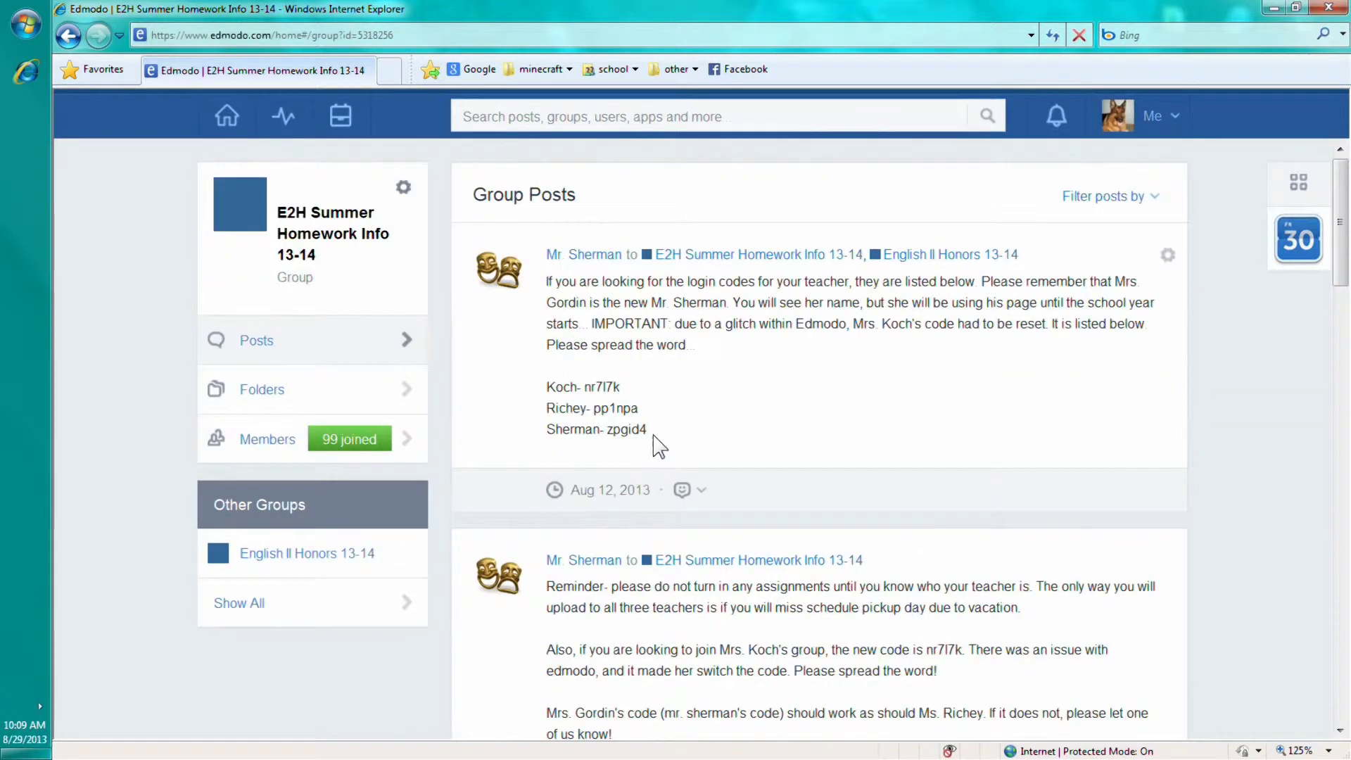
{"action": "left_click_drag", "start_coordinate": [652, 431], "coordinate": [556, 280]}
{"action": "left_click", "coordinate": [703, 373]}
{"action": "scroll", "coordinate": [688, 455], "scroll_direction": "down", "scroll_amount": 2}
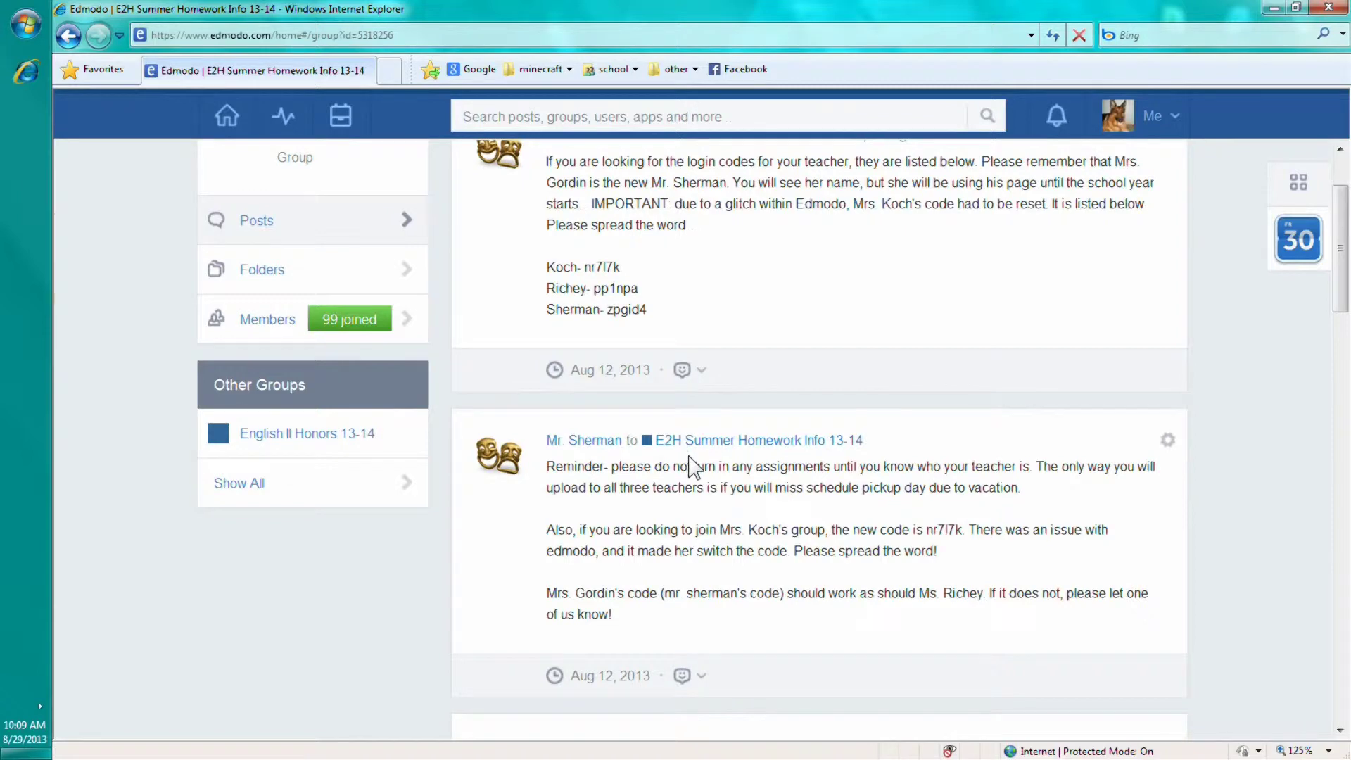
{"action": "scroll", "coordinate": [693, 464], "scroll_direction": "up", "scroll_amount": 2}
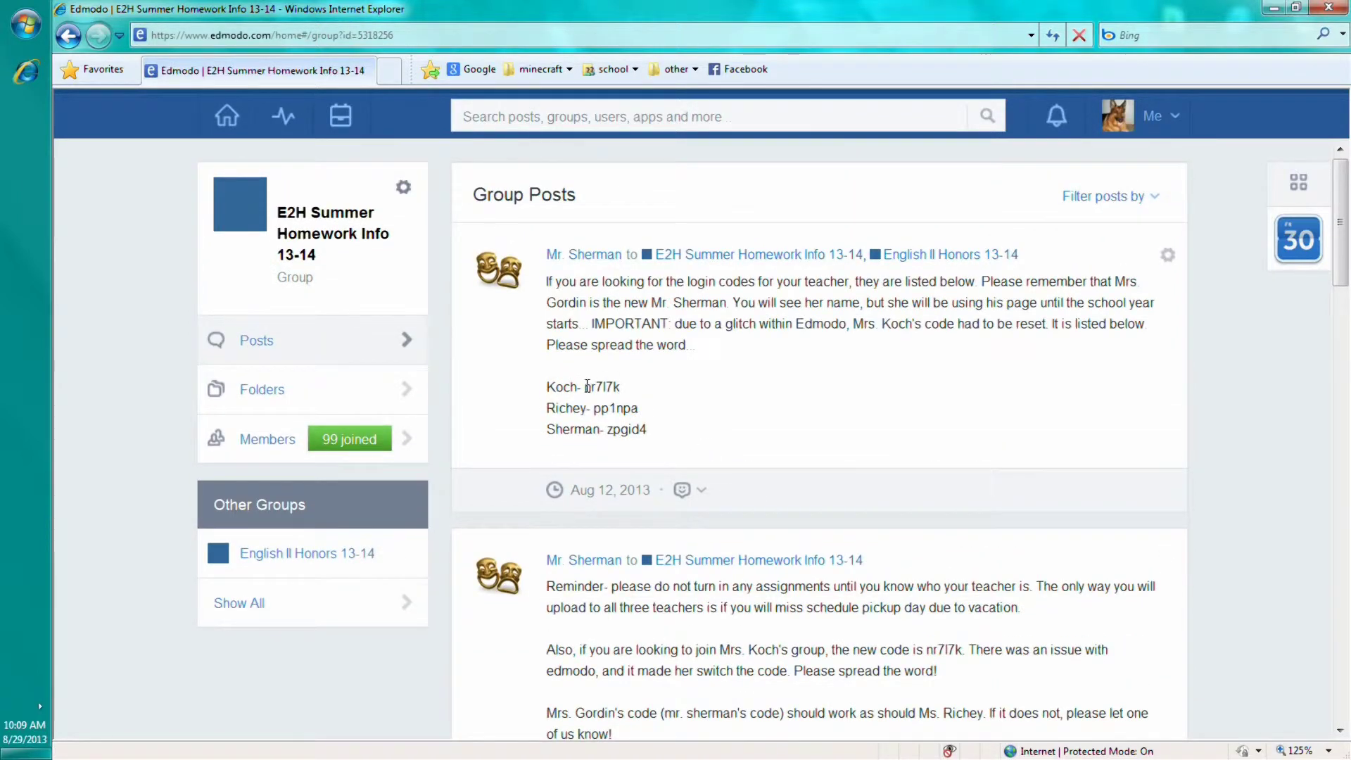
Select and copy Mrs. Koch's group code from the first post's code list
{"action": "left_click_drag", "start_coordinate": [643, 340], "coordinate": [693, 345]}
{"action": "left_click", "coordinate": [610, 394]}
{"action": "left_click_drag", "start_coordinate": [563, 386], "coordinate": [546, 247]}
{"action": "left_click", "coordinate": [566, 454]}
{"action": "left_click", "coordinate": [701, 407]}
{"action": "double_click", "coordinate": [564, 301]}
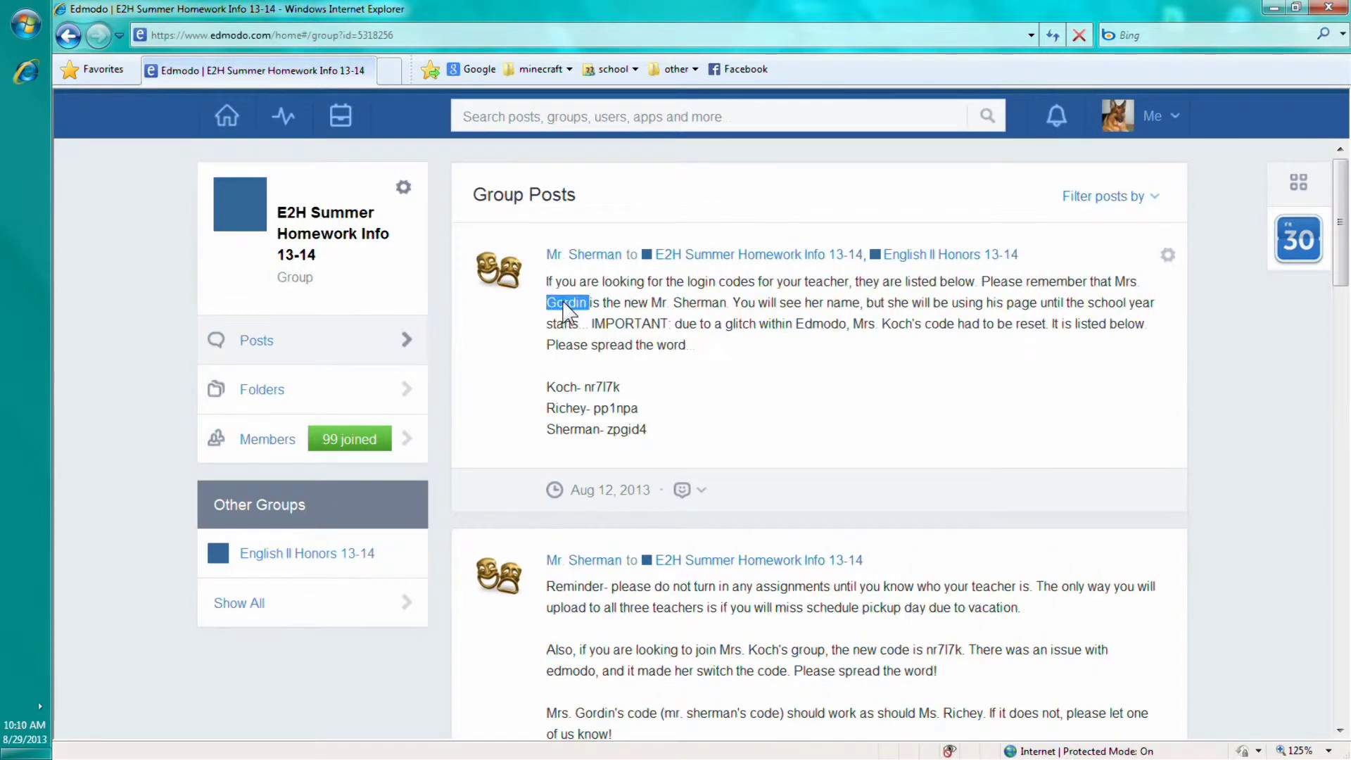
{"action": "double_click", "coordinate": [706, 303]}
{"action": "double_click", "coordinate": [573, 429]}
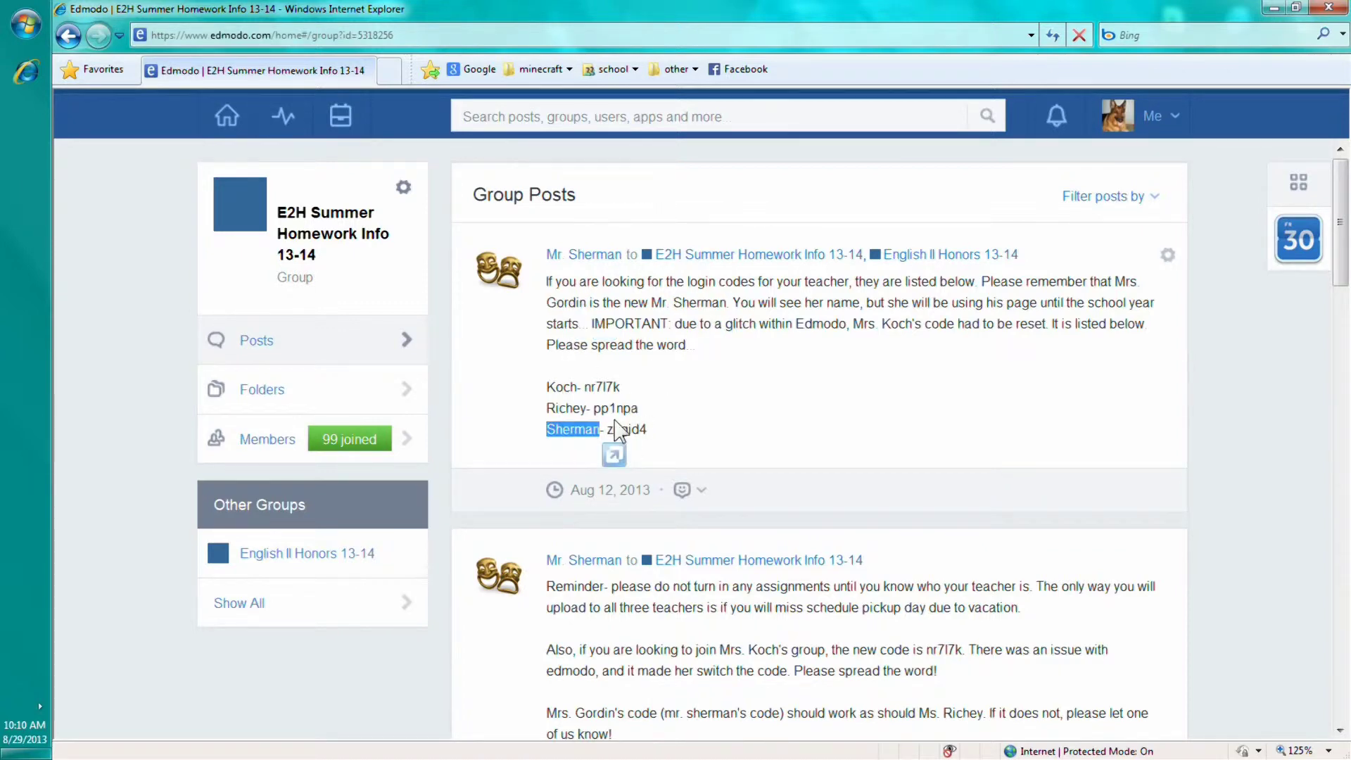
{"action": "left_click", "coordinate": [651, 437]}
{"action": "double_click", "coordinate": [604, 387]}
{"action": "key", "text": "ctrl+c"}
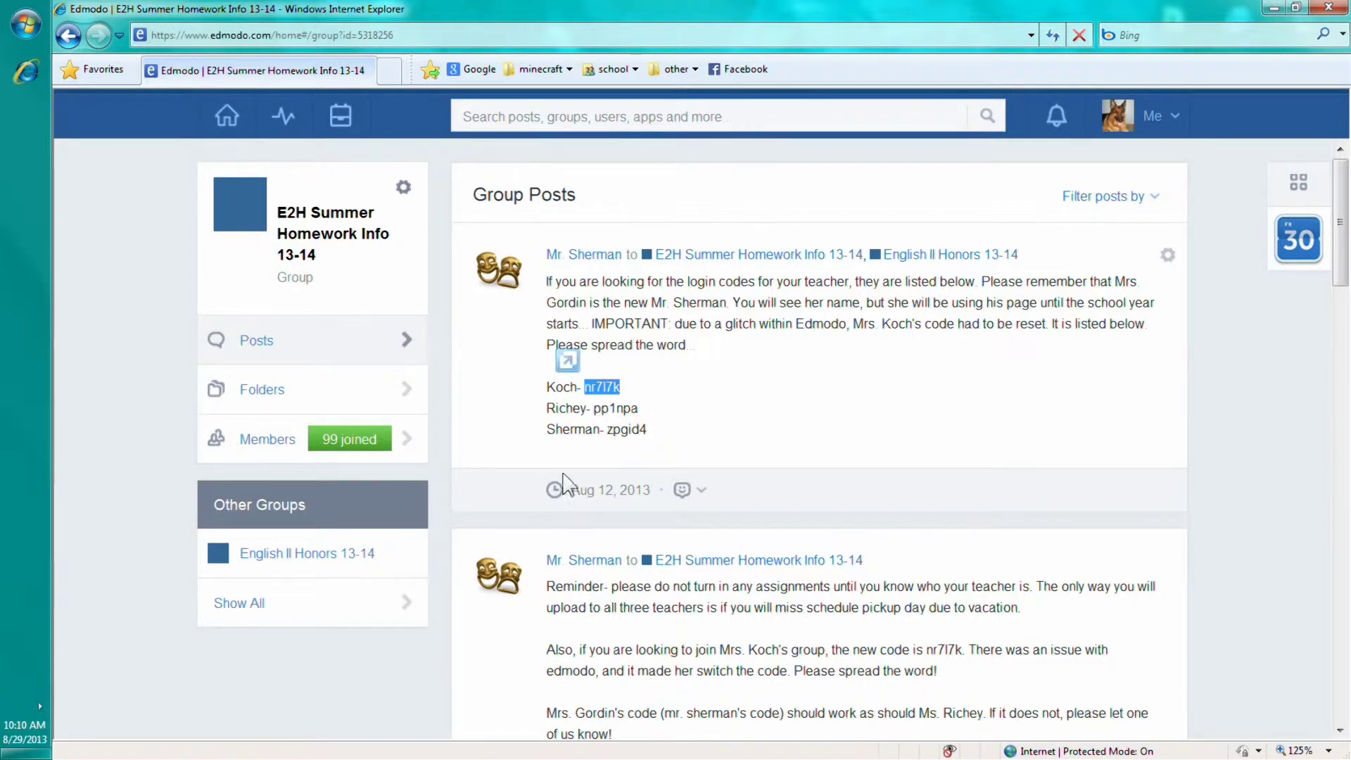
{"action": "key", "text": "BackSpace"}
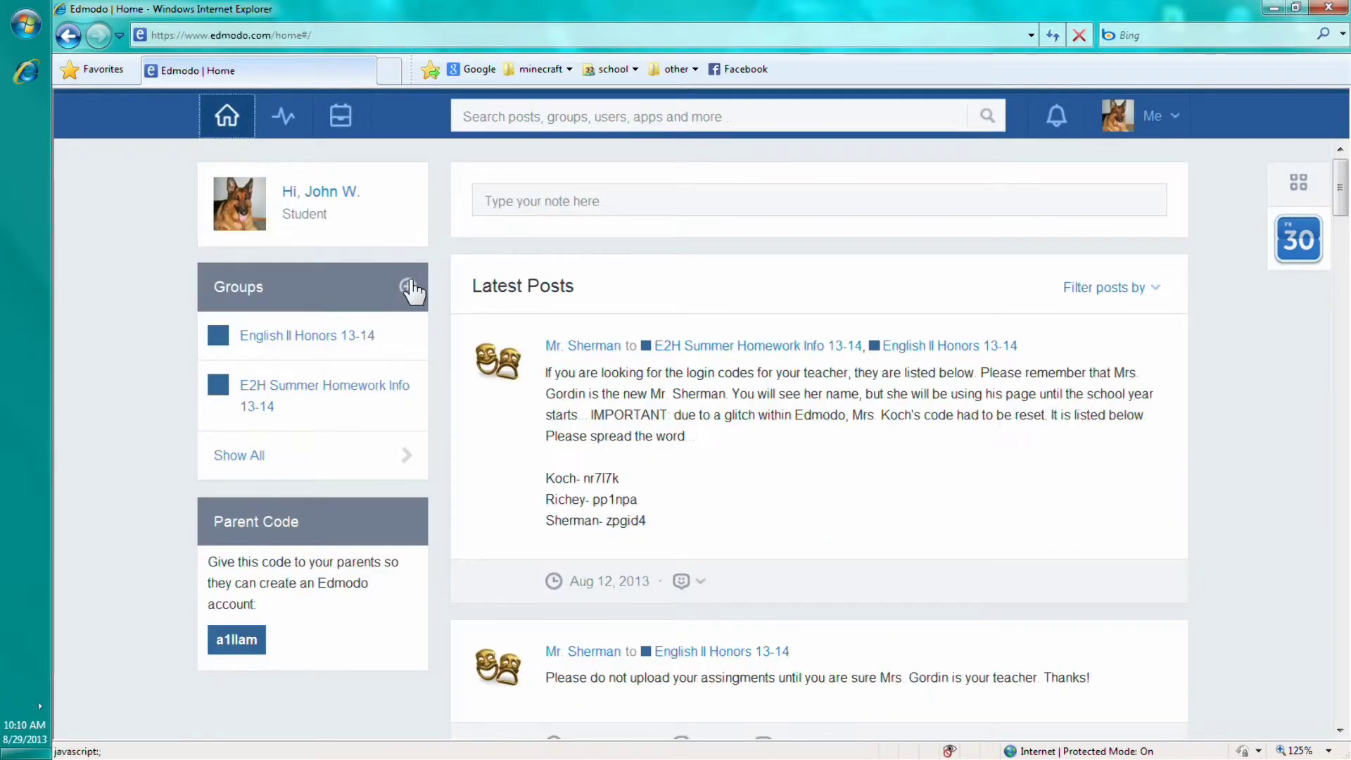
Paste Koch's code into the Join Group dialog's Group Code field, then close it without joining
{"action": "left_click", "coordinate": [409, 287]}
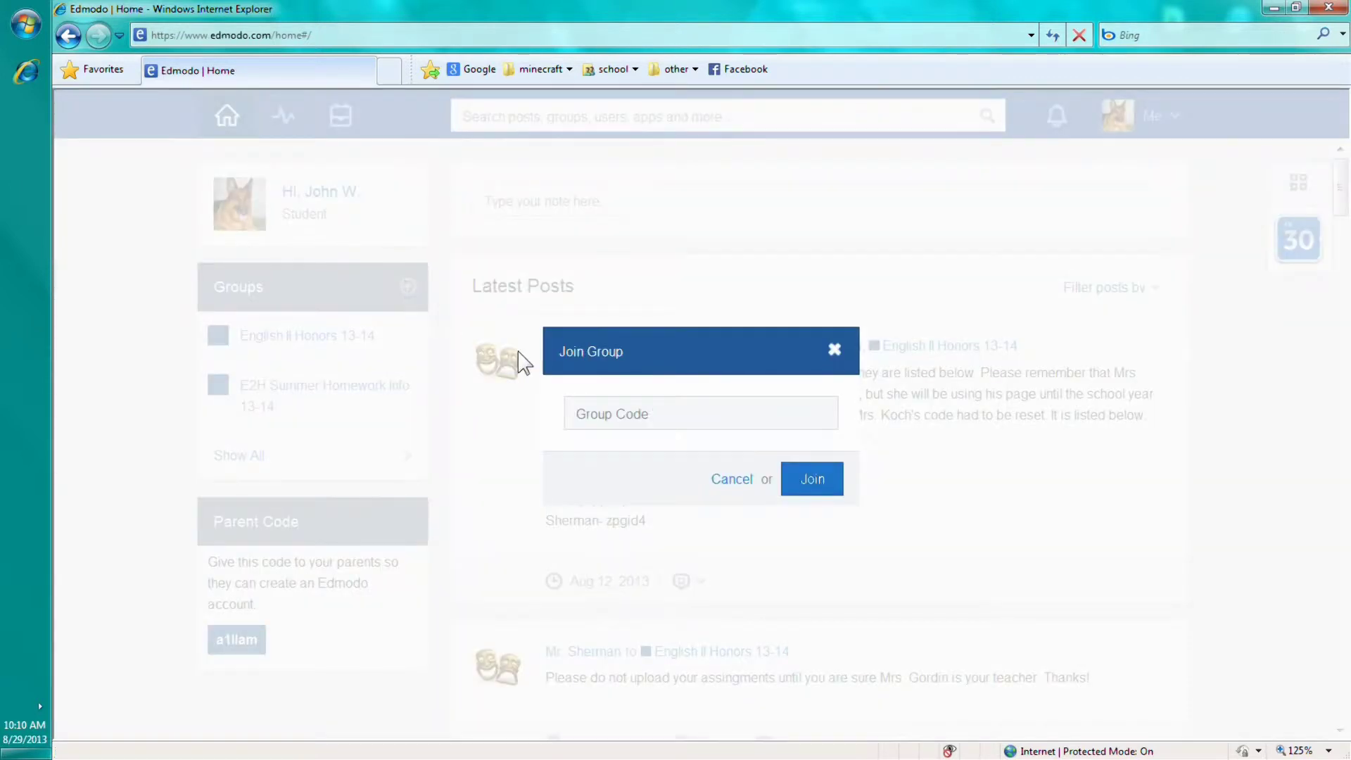
{"action": "left_click", "coordinate": [609, 418]}
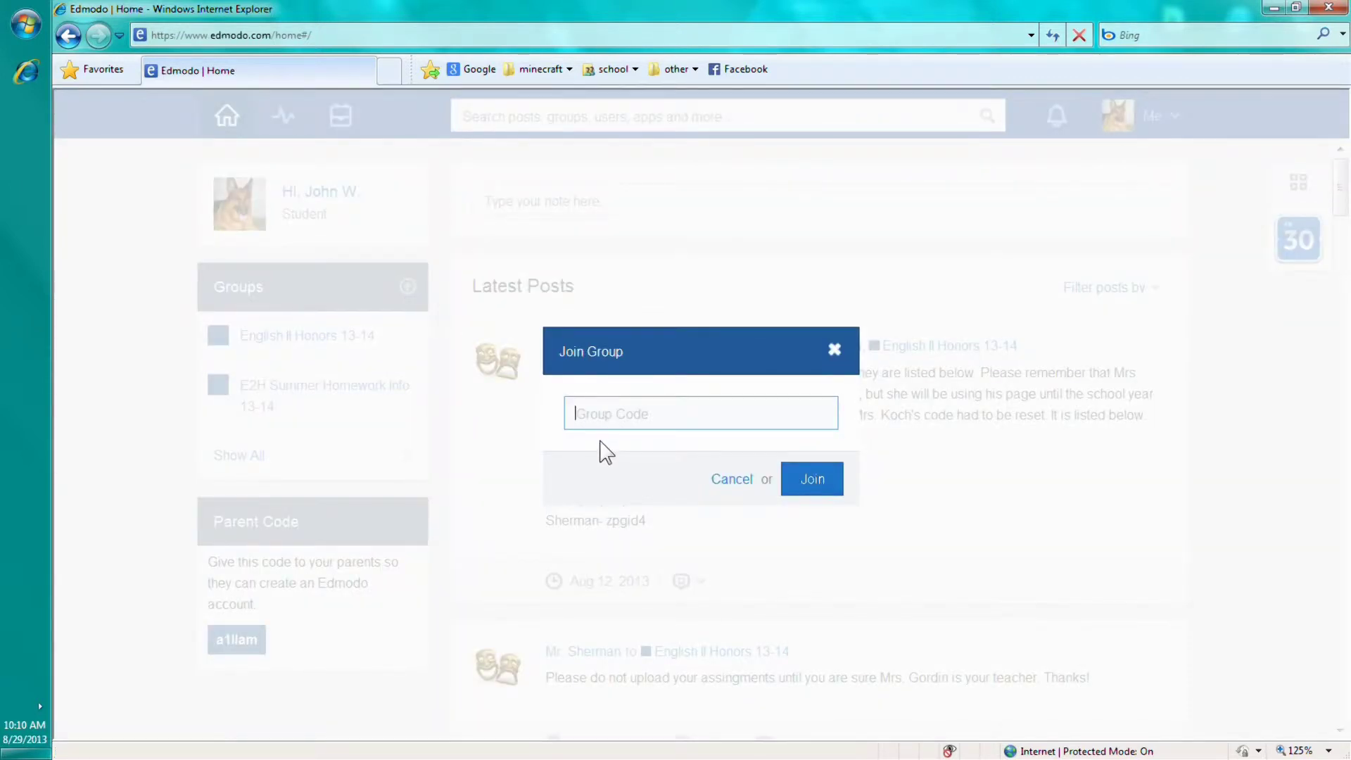
{"action": "key", "text": "ctrl+v"}
{"action": "left_click", "coordinate": [838, 356]}
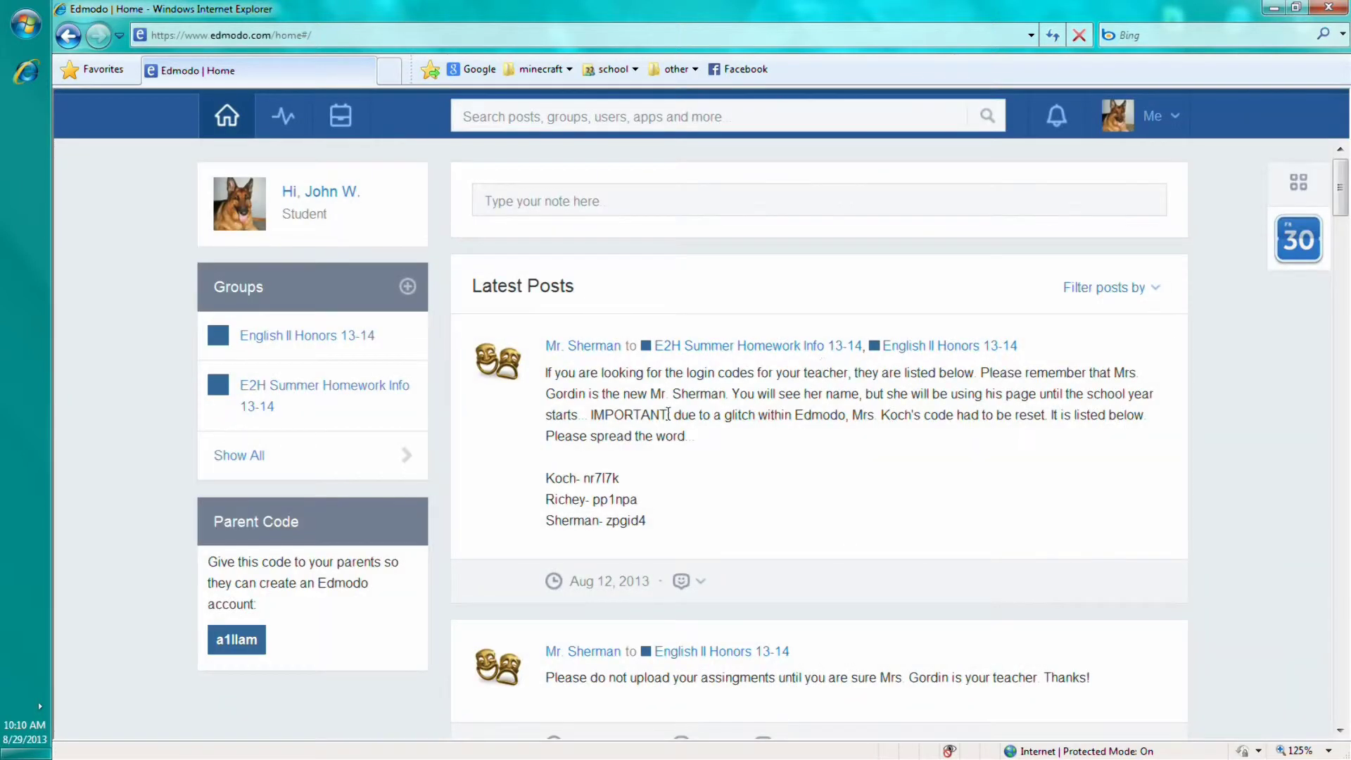
In the English II Honors 13-14 group, open the turned-in Summer Homework Essay assignment
{"action": "left_click", "coordinate": [289, 336]}
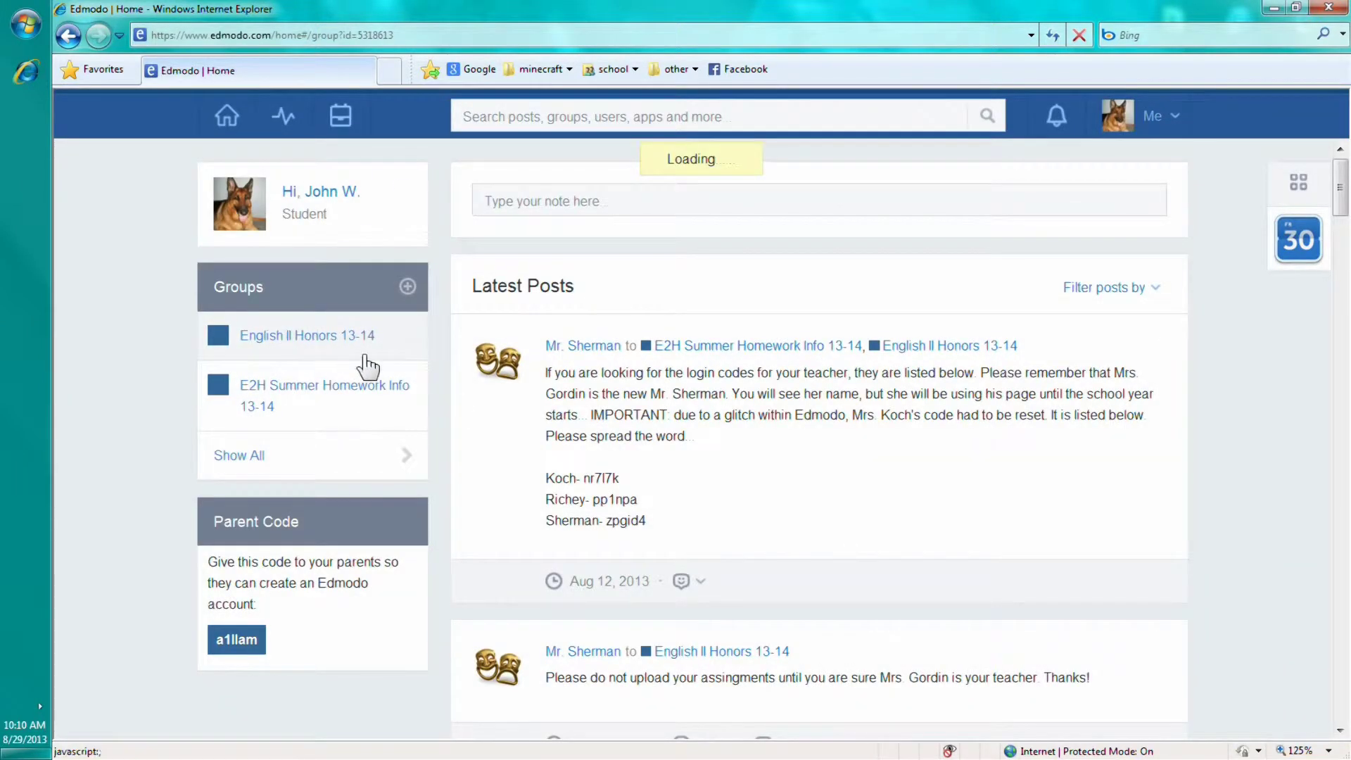
{"action": "scroll", "coordinate": [594, 355], "scroll_direction": "down", "scroll_amount": 3}
{"action": "scroll", "coordinate": [594, 354], "scroll_direction": "down", "scroll_amount": 13}
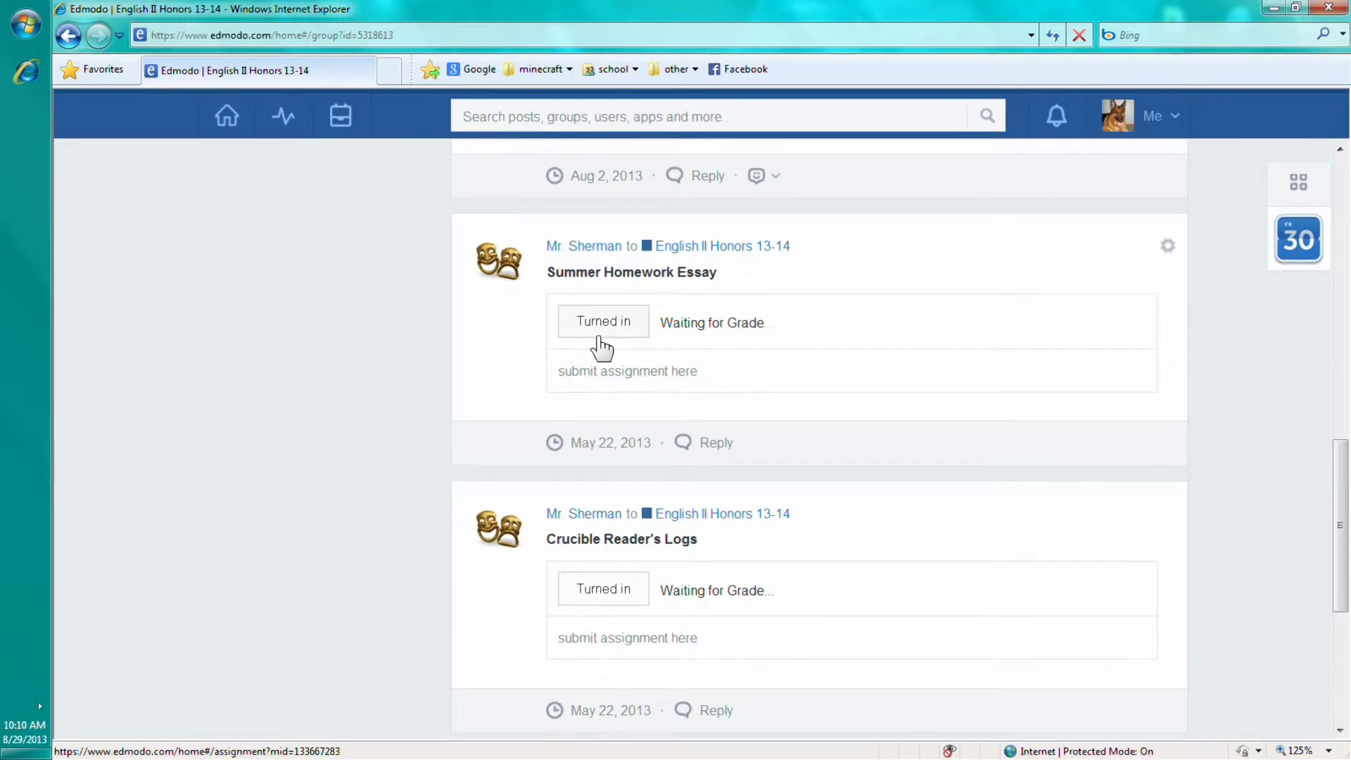
{"action": "scroll", "coordinate": [596, 340], "scroll_direction": "down", "scroll_amount": 3}
{"action": "scroll", "coordinate": [598, 331], "scroll_direction": "up", "scroll_amount": 3}
{"action": "left_click", "coordinate": [598, 325]}
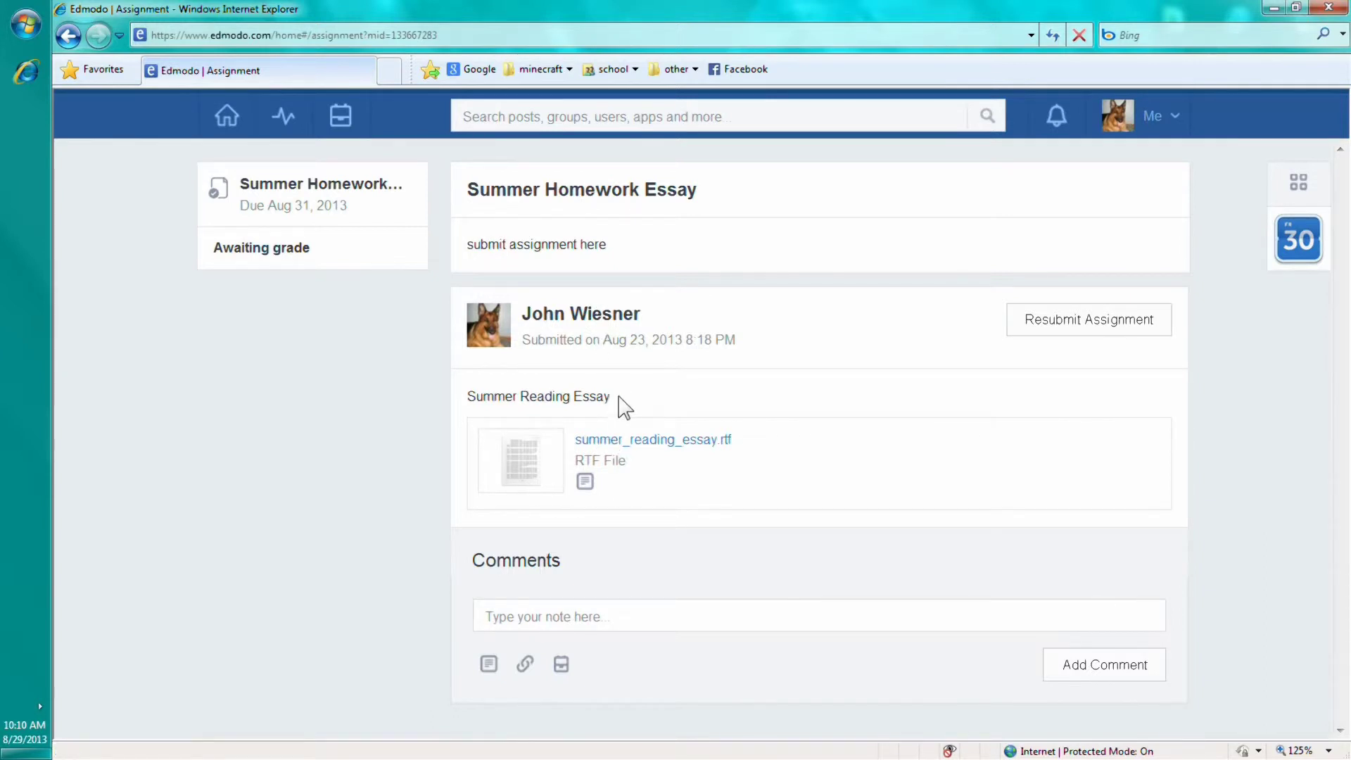
Highlight the Summer Reading Essay submission title line
{"action": "left_click_drag", "start_coordinate": [624, 401], "coordinate": [475, 400]}
{"action": "left_click_drag", "start_coordinate": [662, 387], "coordinate": [461, 402]}
{"action": "left_click_drag", "start_coordinate": [696, 394], "coordinate": [466, 398]}
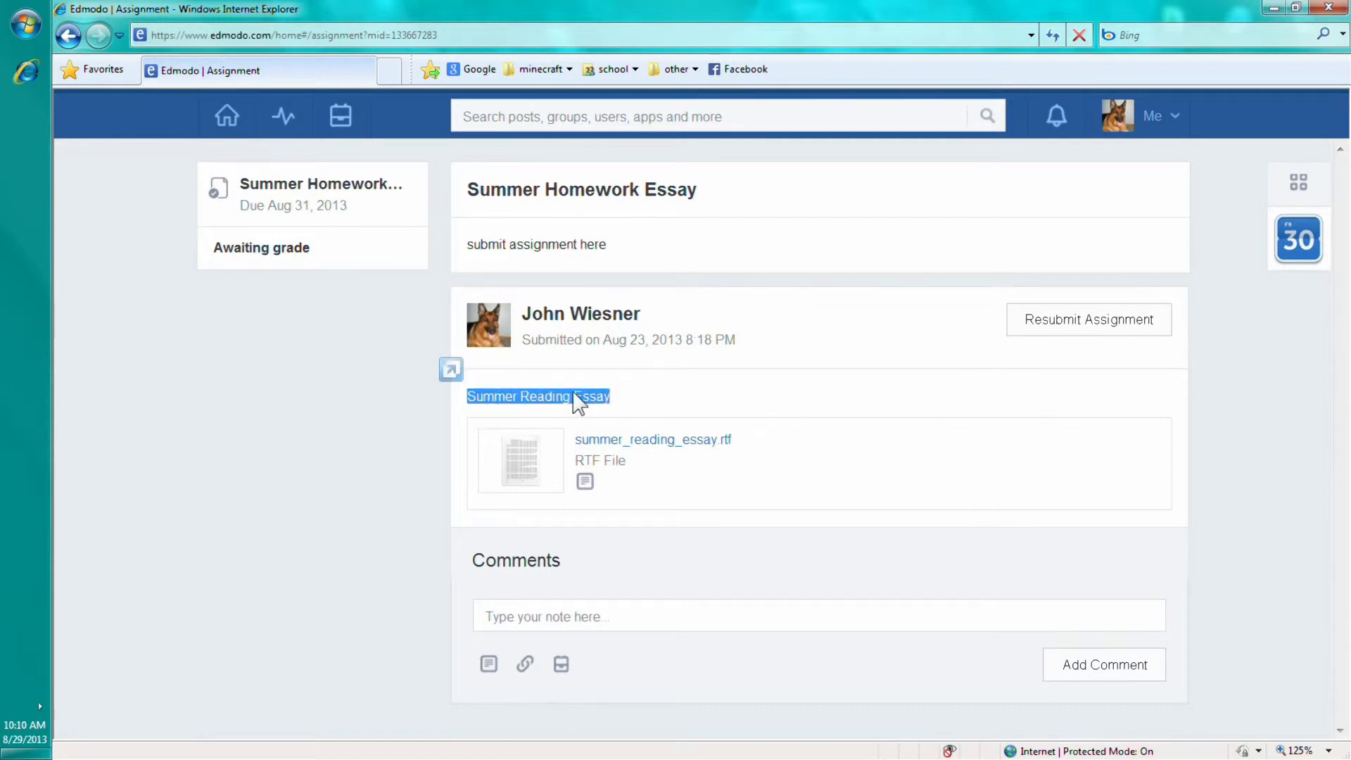
{"action": "left_click_drag", "start_coordinate": [657, 391], "coordinate": [462, 405]}
{"action": "left_click", "coordinate": [645, 383]}
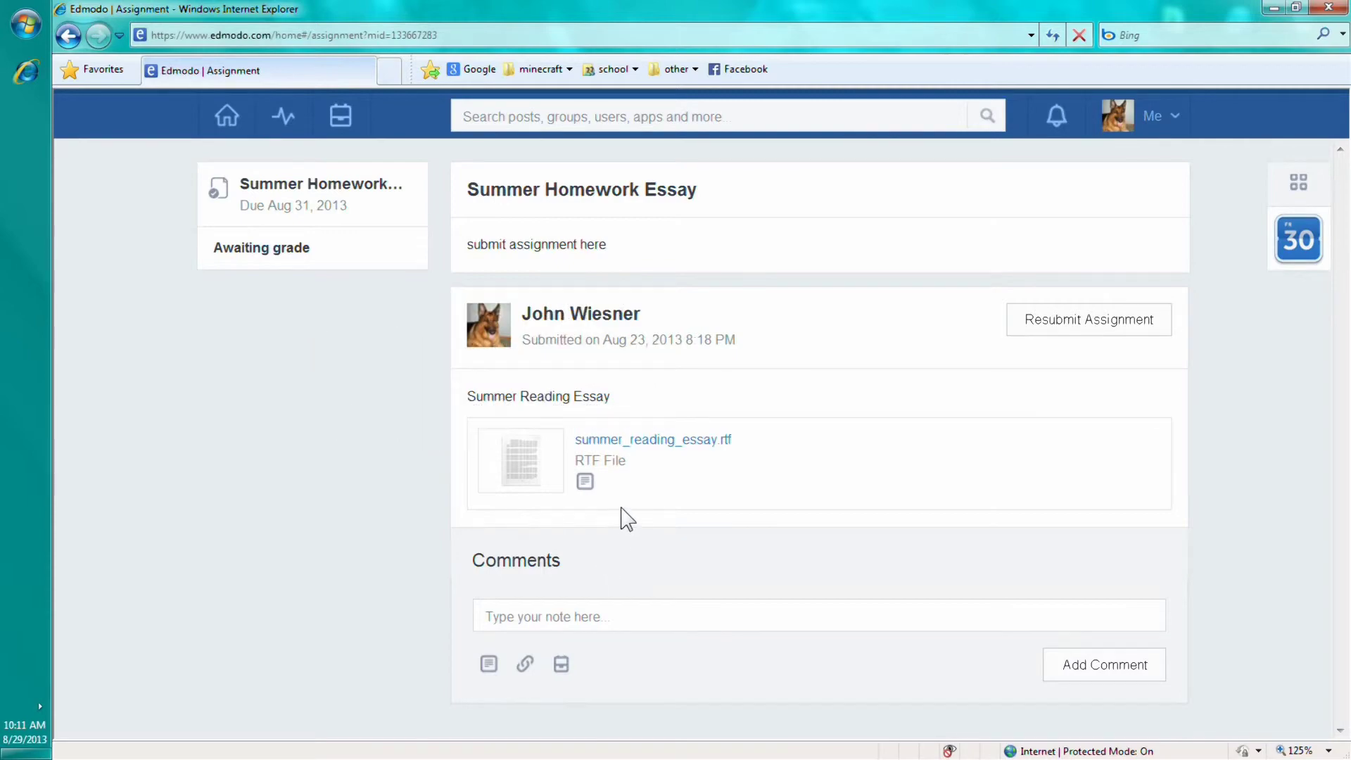
Restore and re-maximize the browser window, then return to the Edmodo Home page
{"action": "left_click_drag", "start_coordinate": [693, 11], "coordinate": [634, 6]}
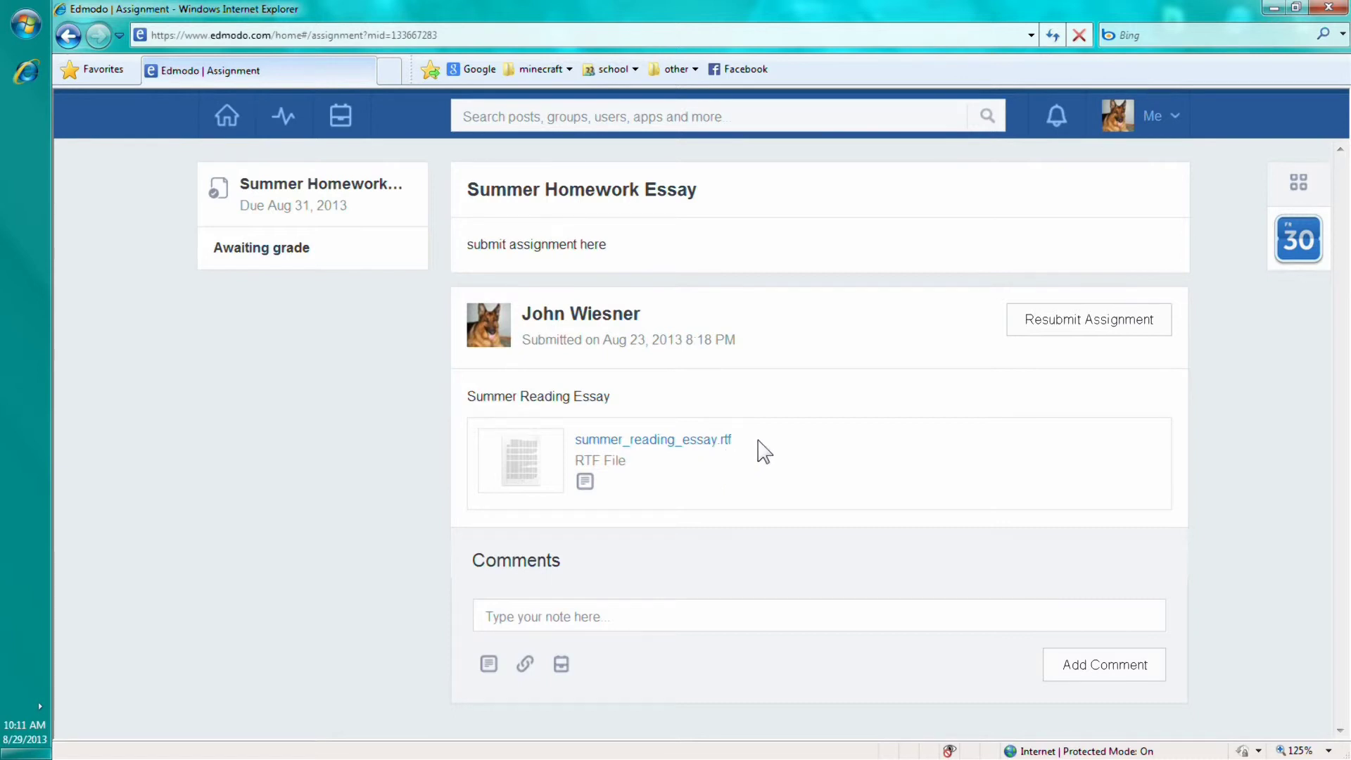
{"action": "left_click_drag", "start_coordinate": [588, 431], "coordinate": [744, 452]}
{"action": "left_click_drag", "start_coordinate": [656, 440], "coordinate": [762, 458]}
{"action": "mouse_move", "coordinate": [722, 16]}
{"action": "left_mouse_down"}
{"action": "mouse_move", "coordinate": [709, 51]}
{"action": "mouse_move", "coordinate": [714, 2]}
{"action": "left_mouse_up"}
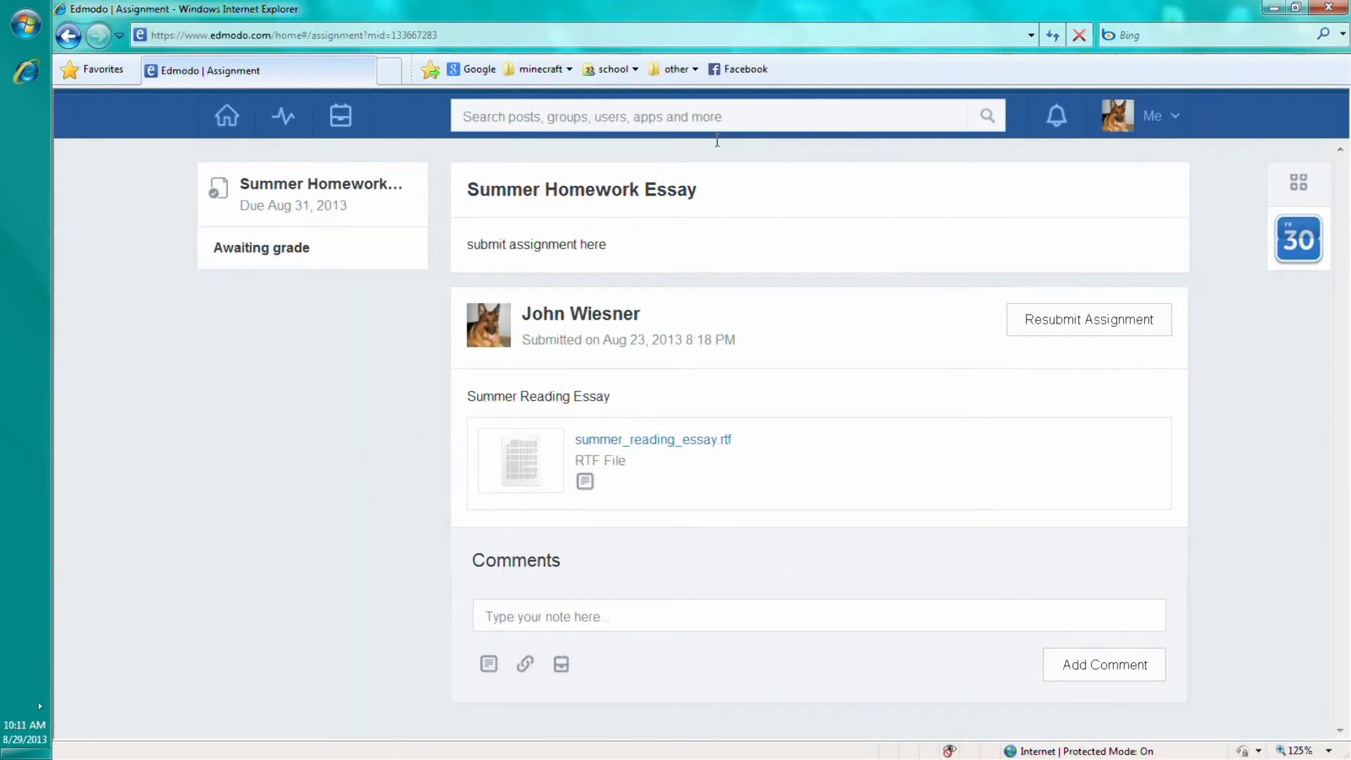
{"action": "left_click", "coordinate": [1061, 331]}
{"action": "left_click", "coordinate": [227, 119]}
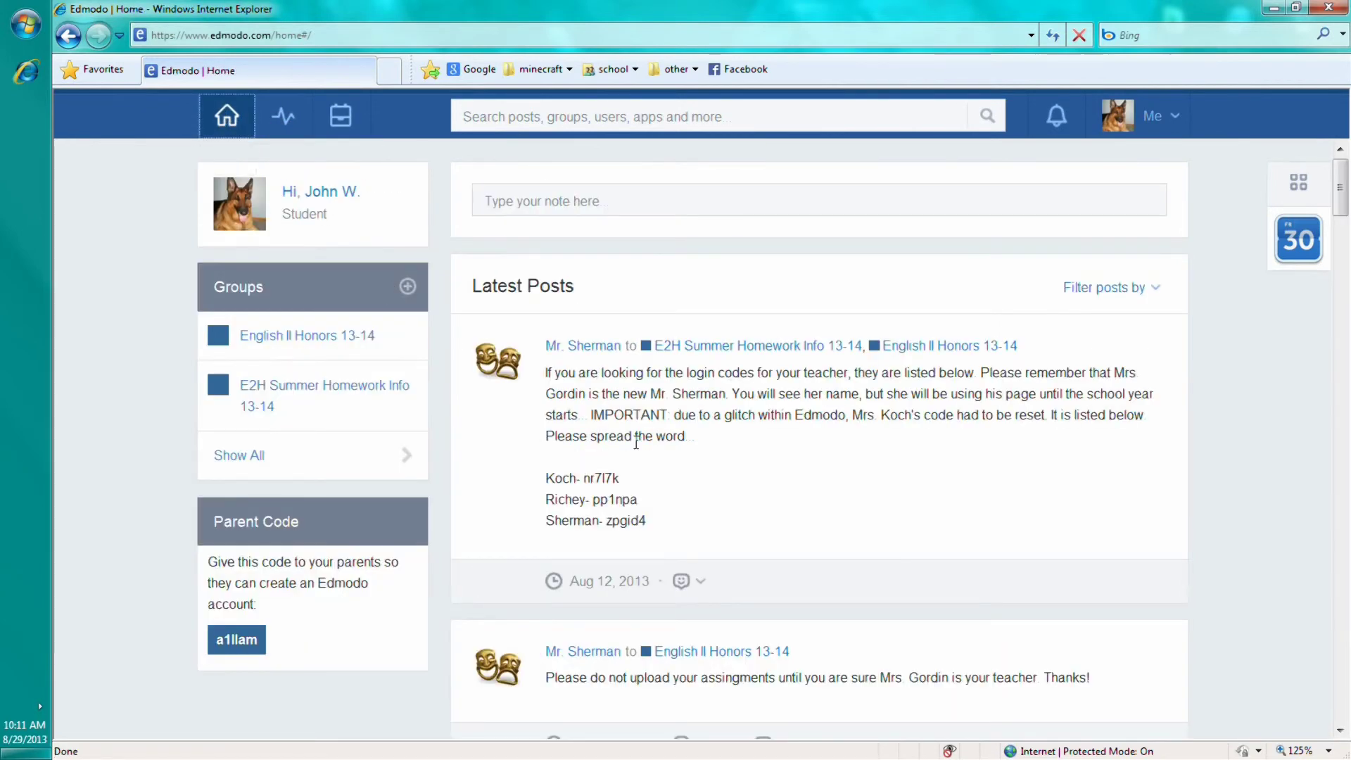
Log out of Edmodo through the Me menu, decline the security prompt, and close Internet Explorer
{"action": "left_click", "coordinate": [1164, 119]}
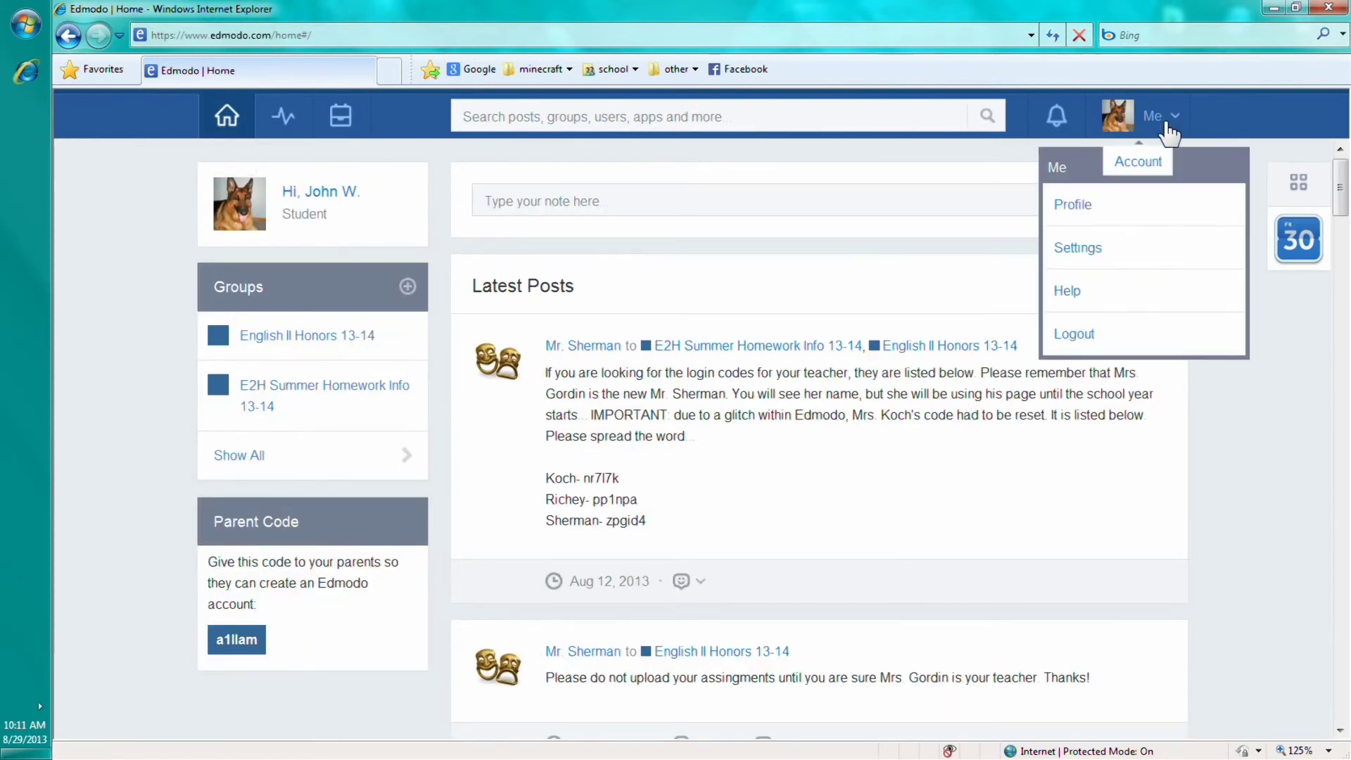
{"action": "left_click", "coordinate": [1103, 334]}
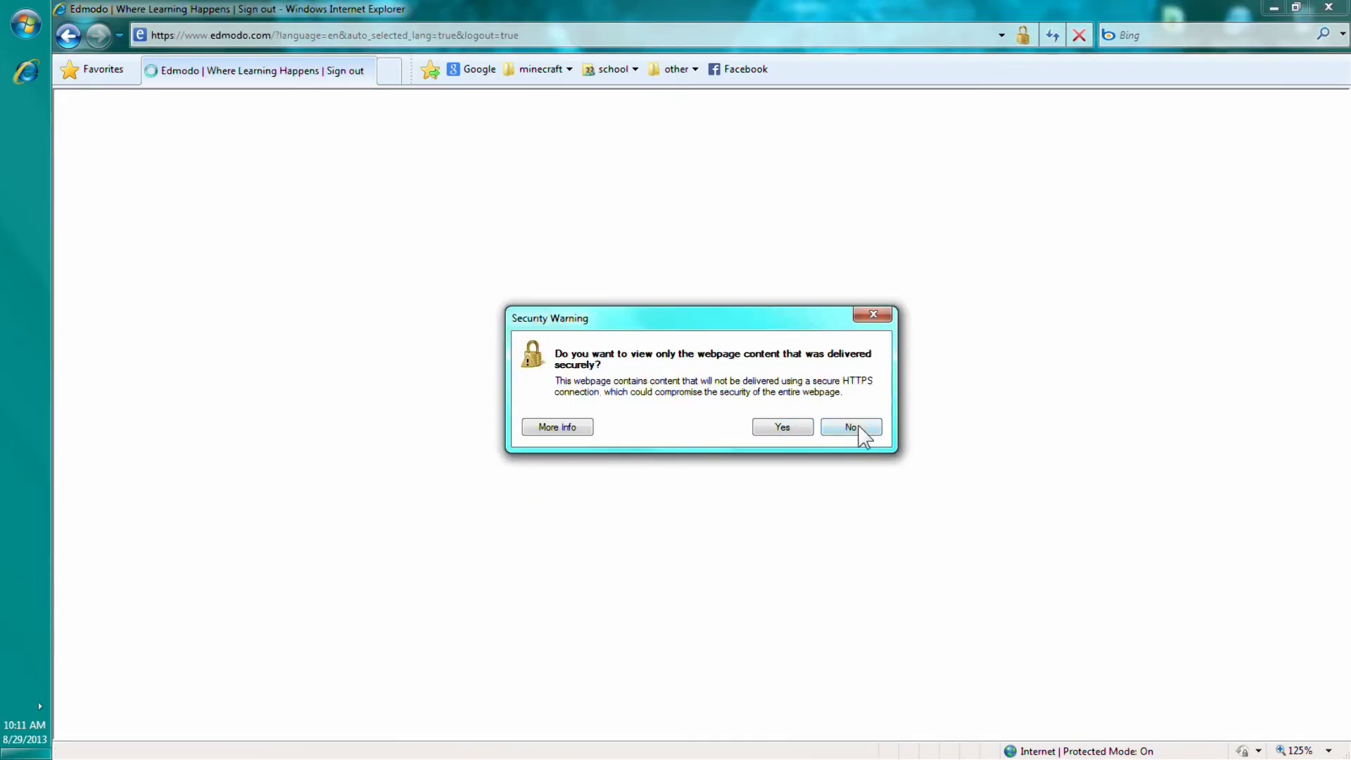
{"action": "left_click", "coordinate": [855, 428]}
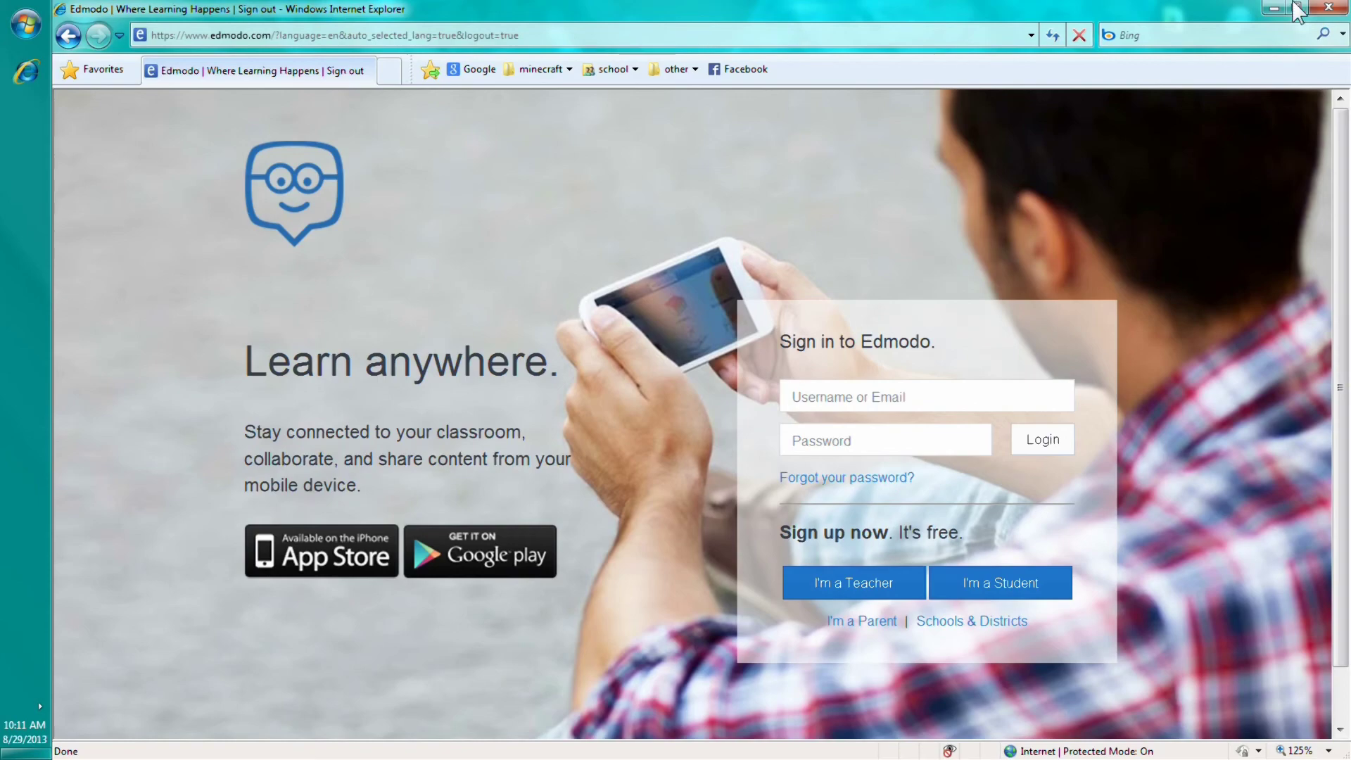
{"action": "left_click", "coordinate": [1330, 9]}
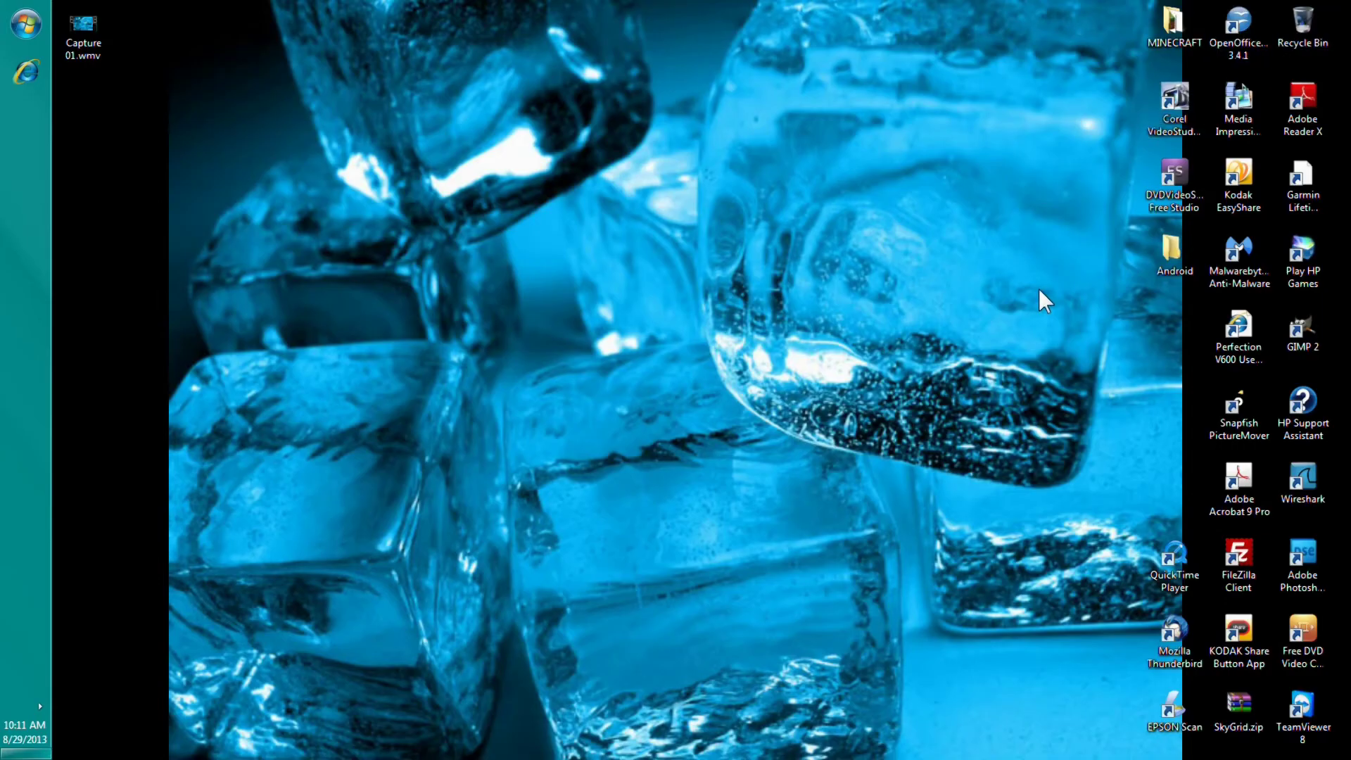